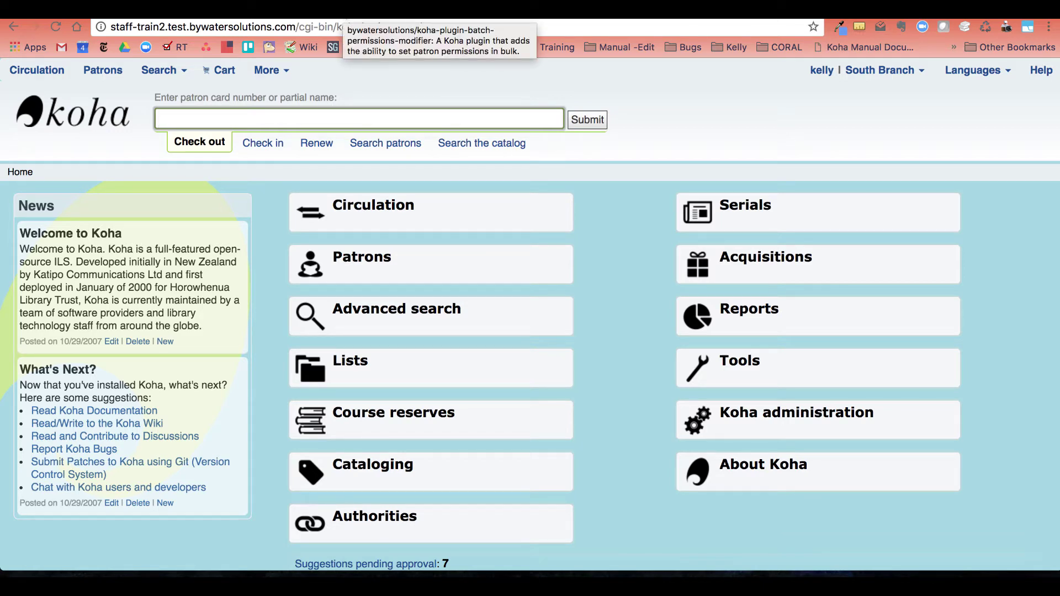
Switch to the browser tab showing the koha-plugin-batch-permissions-modifier GitHub repository.
left_click(353, 11)
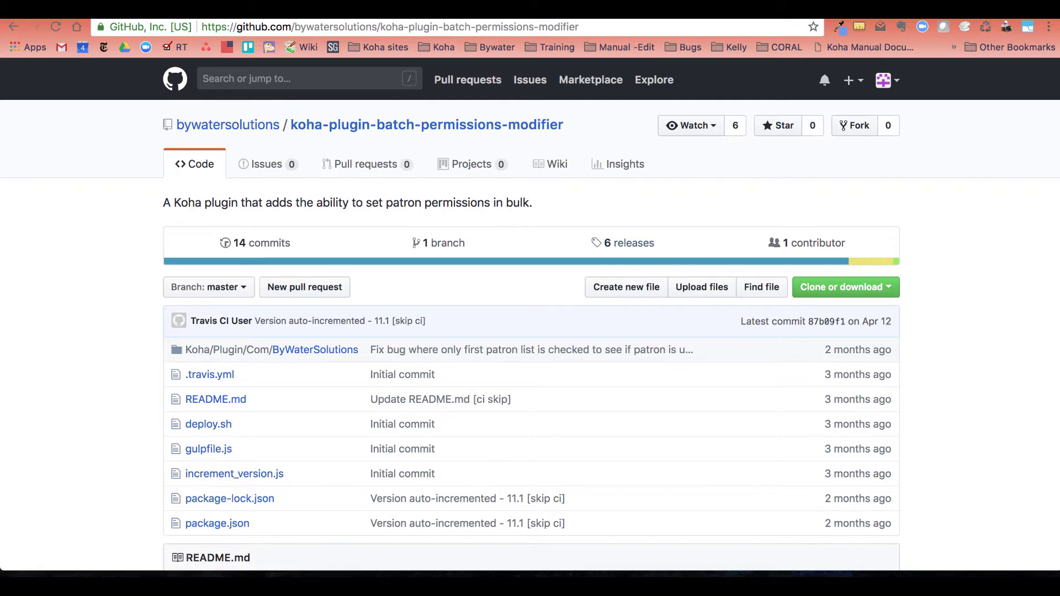
Return to Koha and go to Manage plugins under Koha administration.
key("ctrl+Tab")
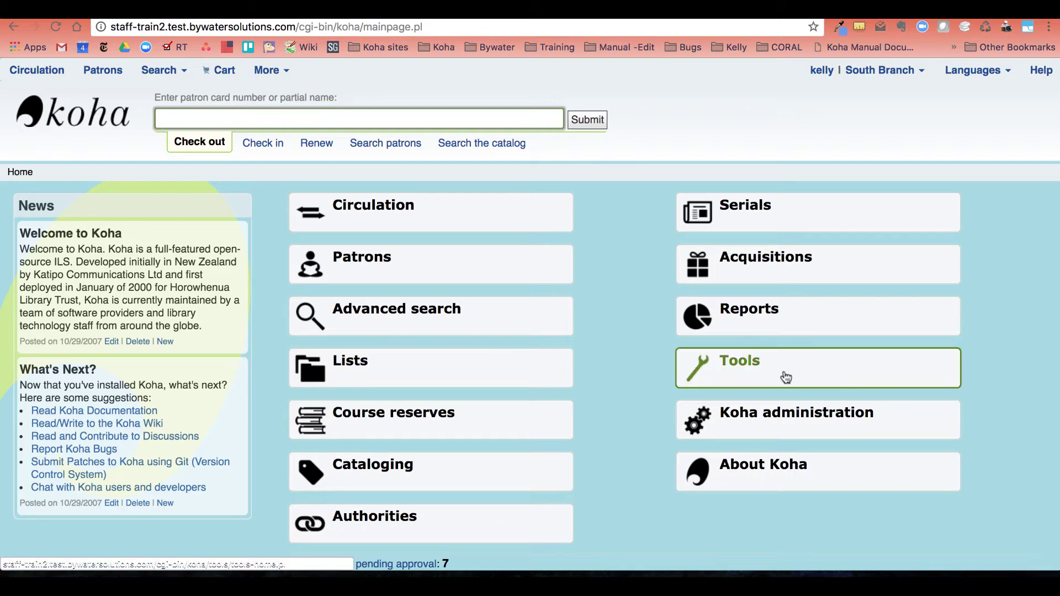
left_click(797, 421)
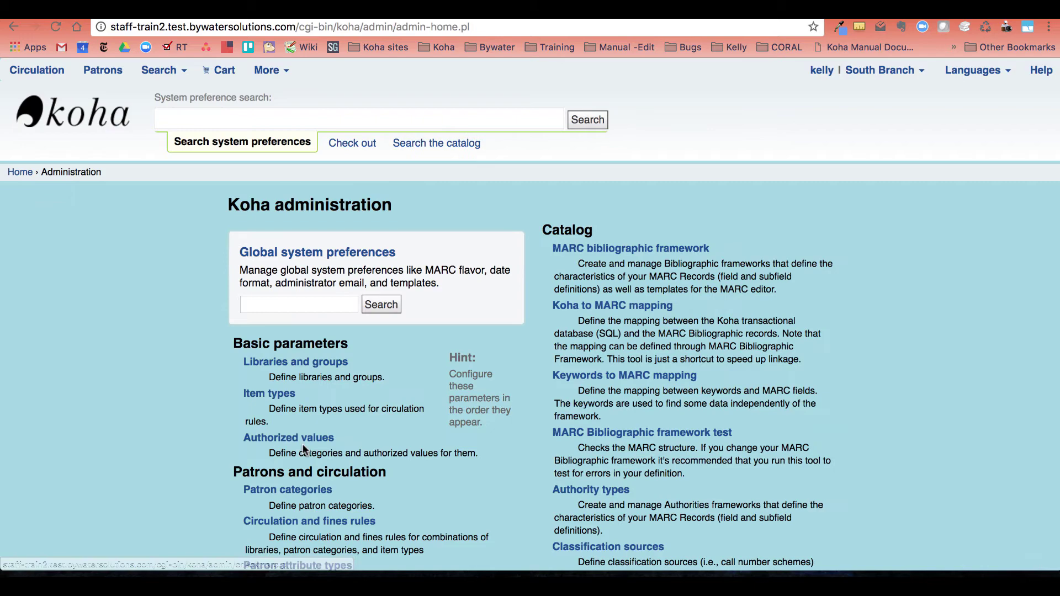
scroll(297, 478, "down", 10)
left_click(296, 210)
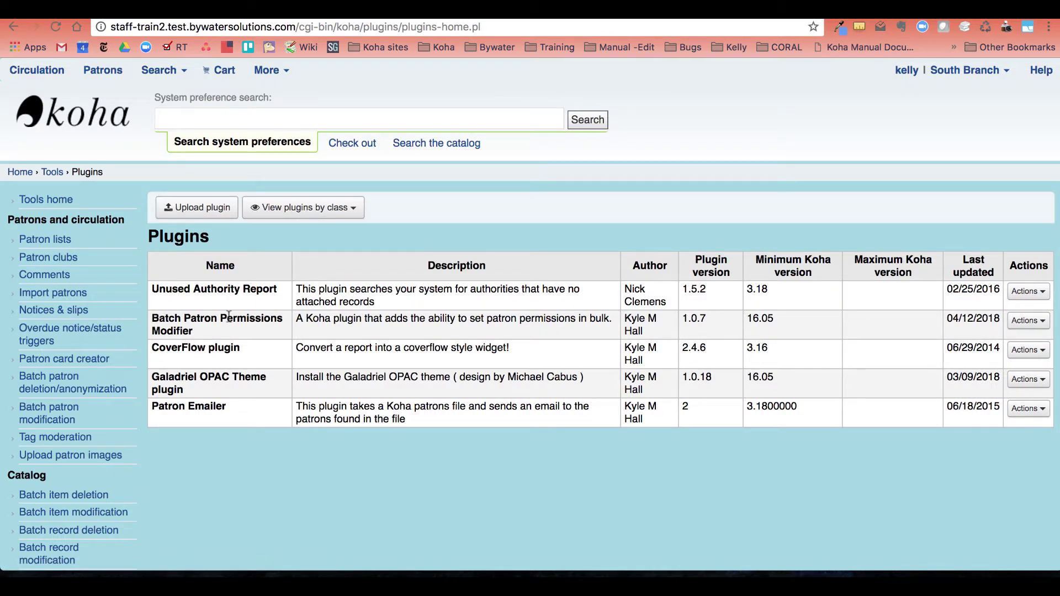
Configure Batch Patron Permissions Modifier; highlight the Template patrons and Template permission mappings headings.
left_click(1028, 325)
left_click(997, 363)
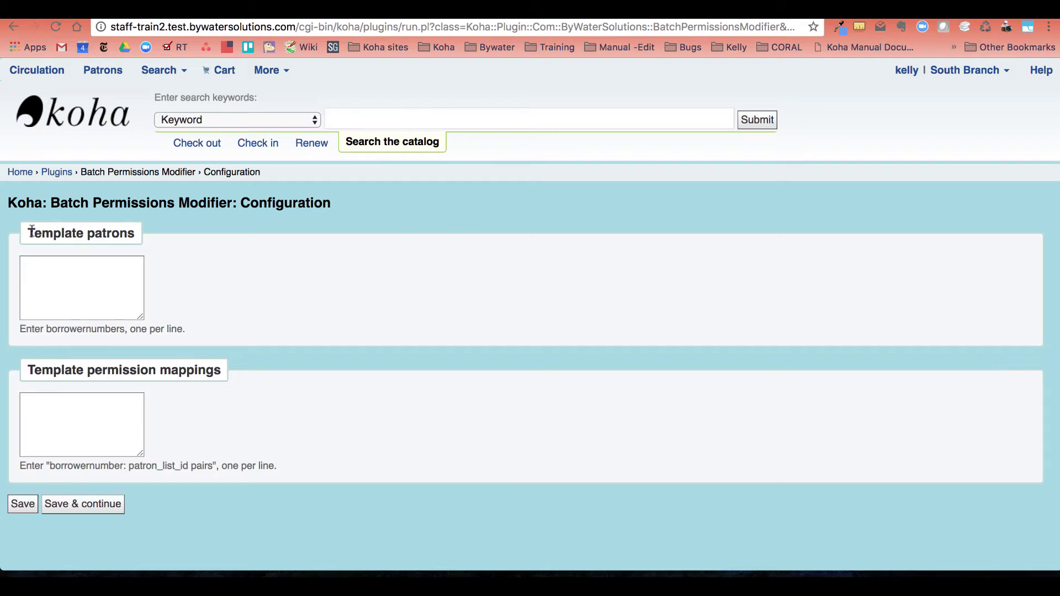
left_click_drag(26, 232, 136, 237)
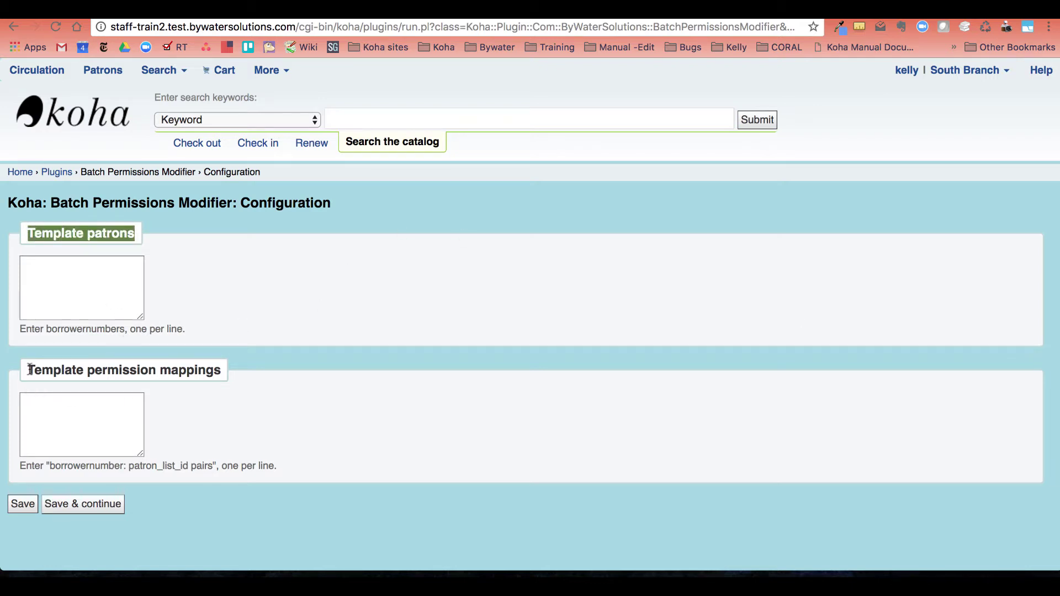
left_click_drag(28, 369, 216, 367)
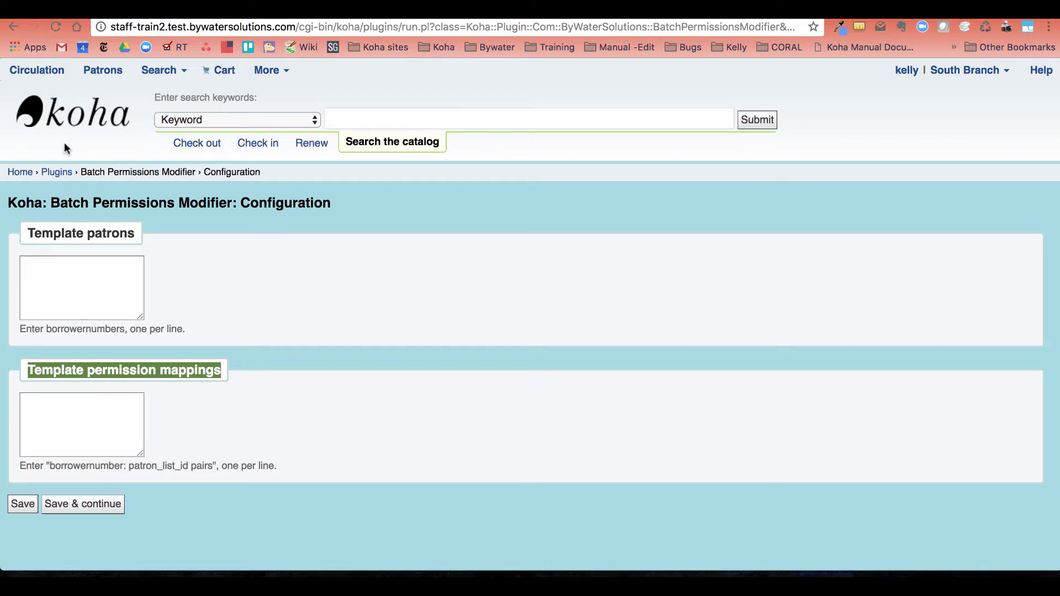
Start adding a new Library Staff patron from the Patrons module.
left_click(114, 74)
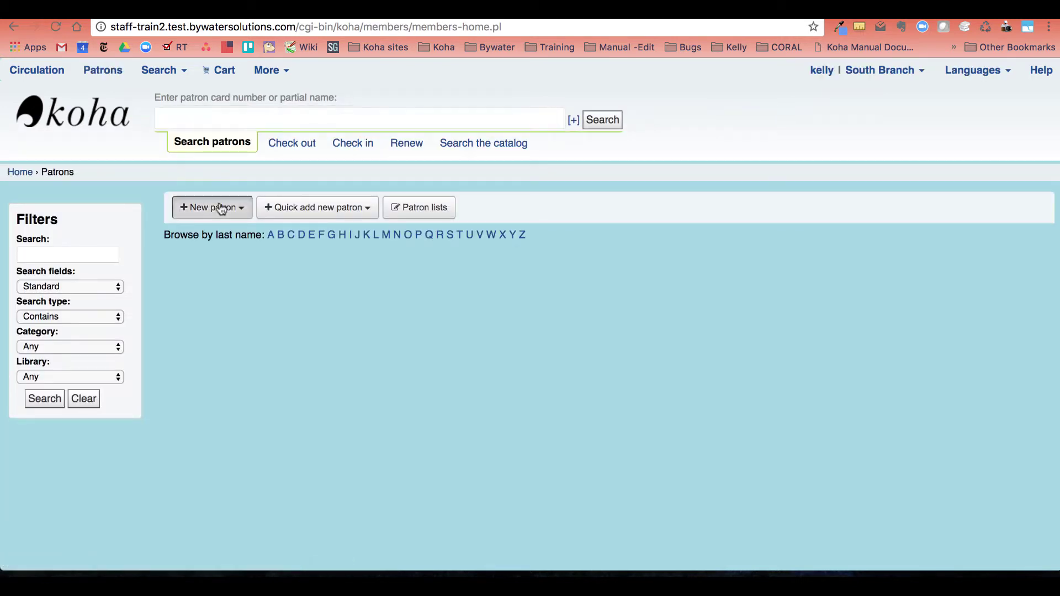
left_click(224, 207)
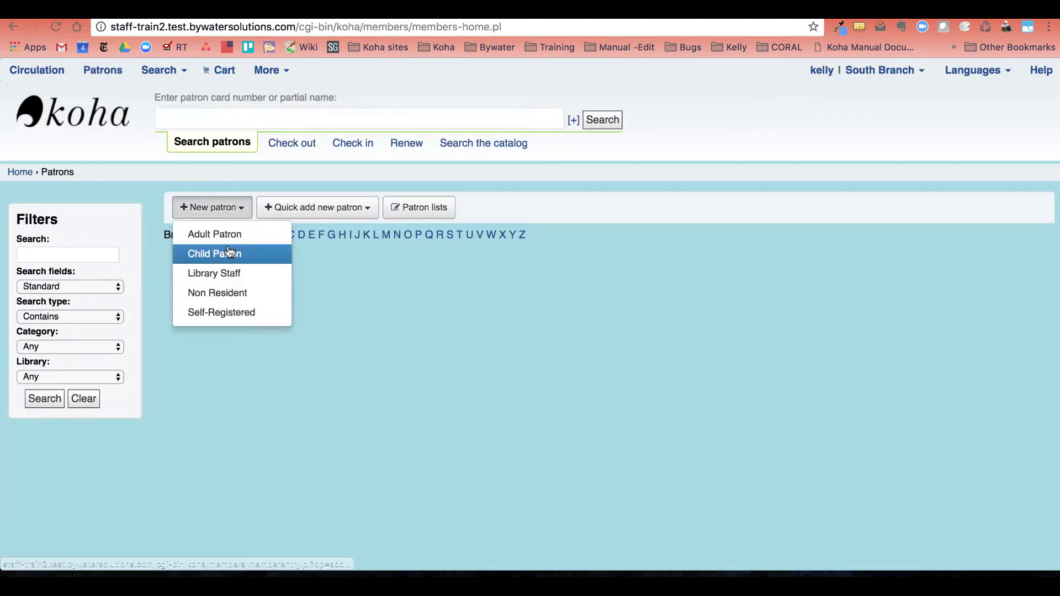
left_click(239, 273)
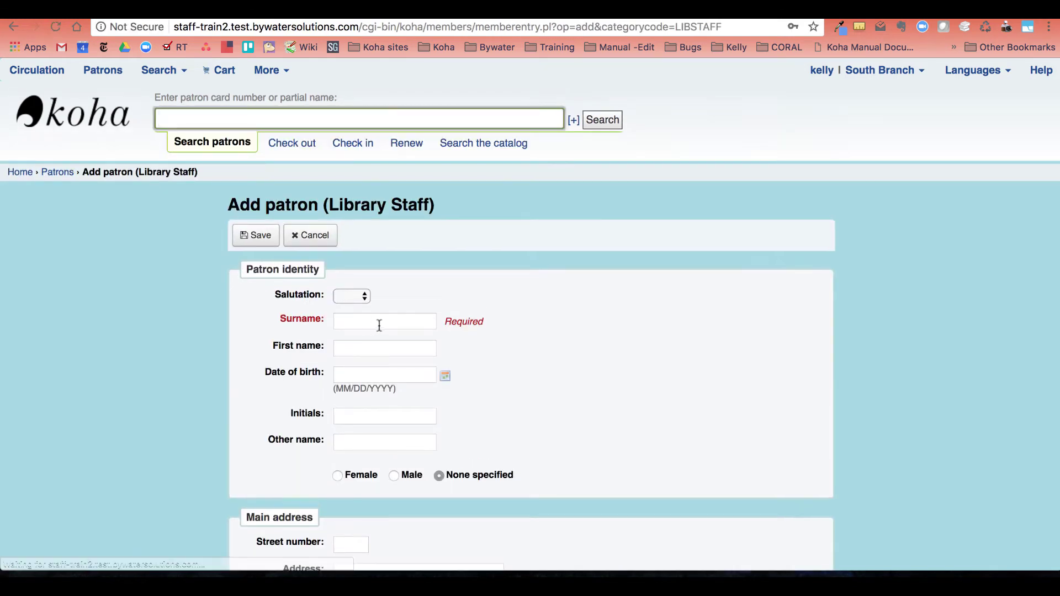
Enter surname Circulation and first name Template on the new patron form.
left_click(379, 321)
type("Circulation")
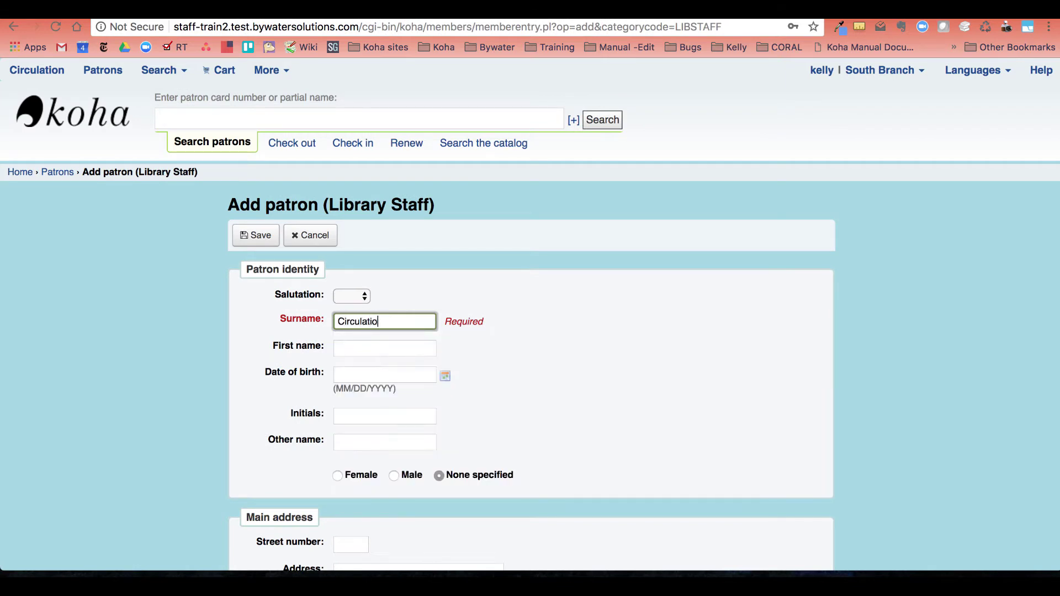
key("Tab")
type("Templage")
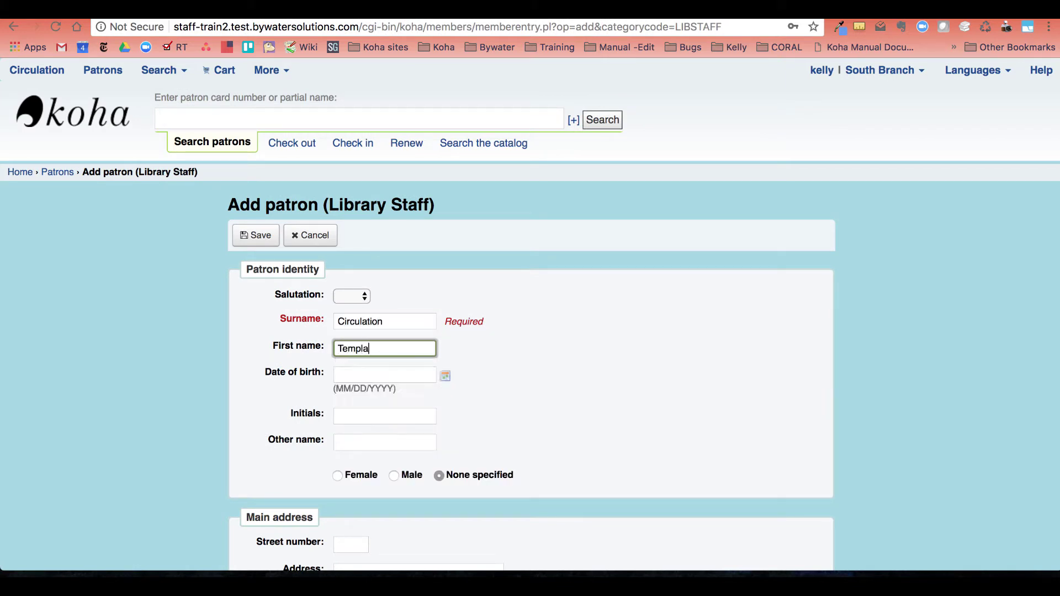
key("BackSpace")
key("BackSpace")
type("te")
scroll(425, 355, "down", 5)
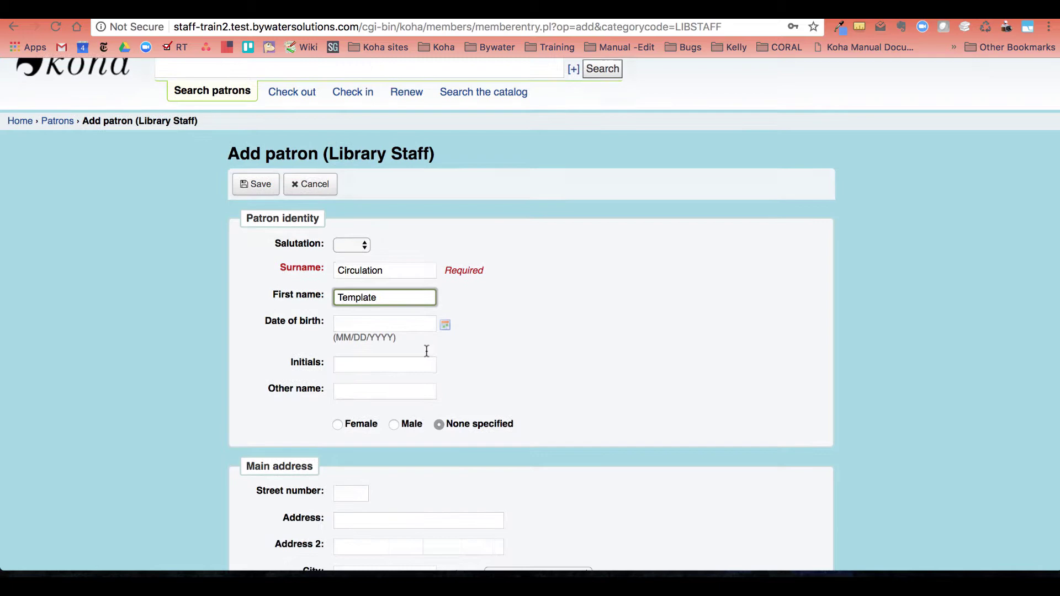
scroll(426, 356, "down", 20)
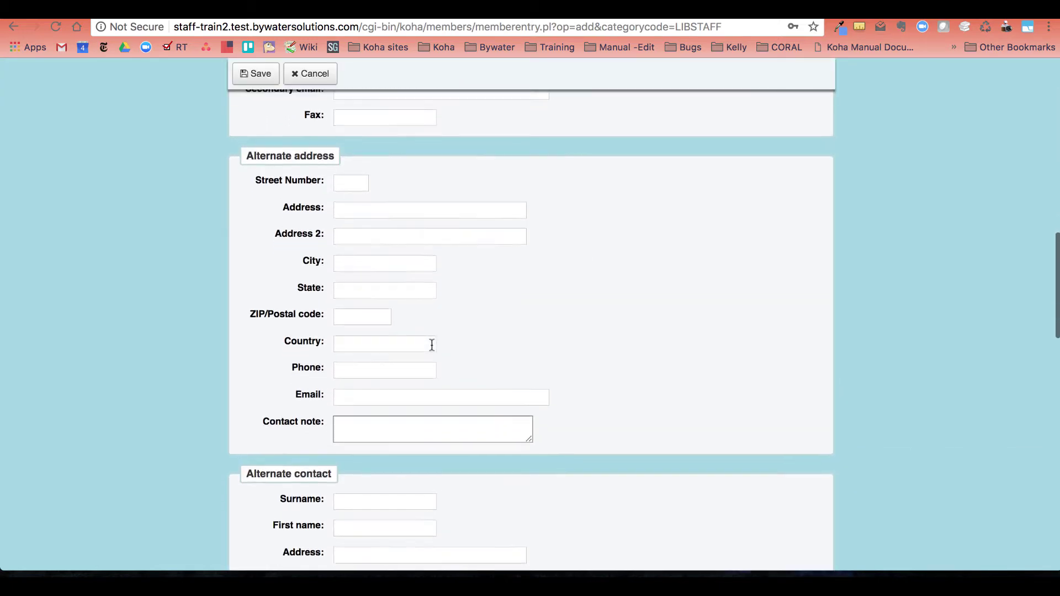
scroll(431, 341, "down", 10)
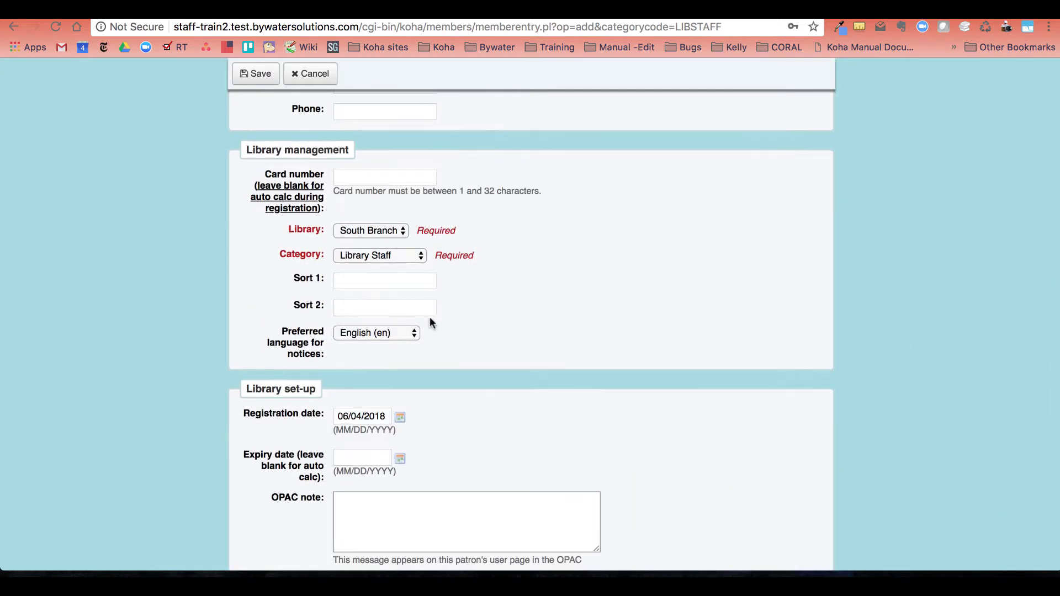
scroll(483, 326, "down", 10)
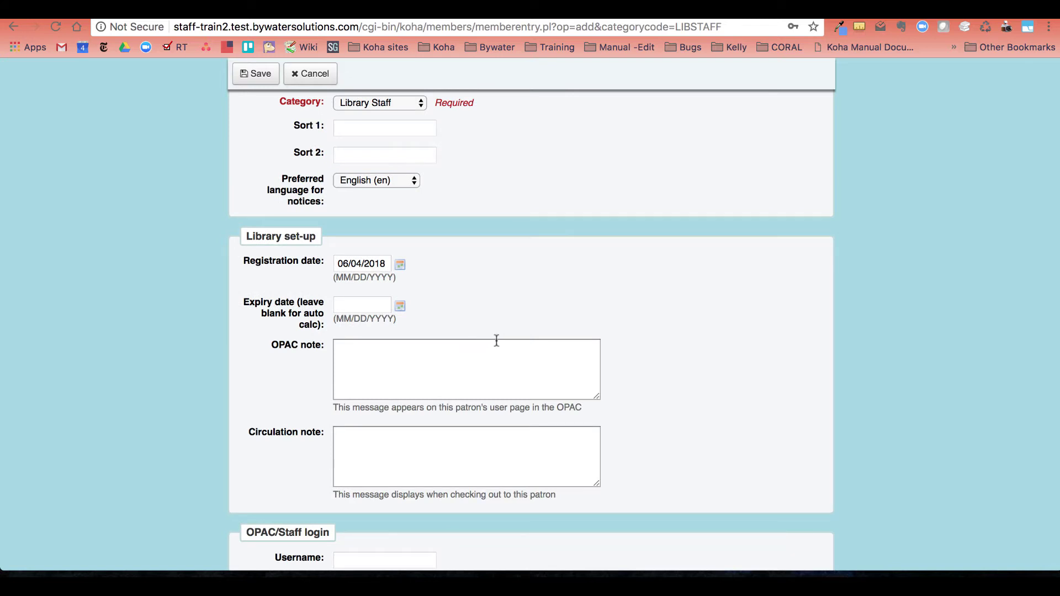
scroll(495, 342, "down", 5)
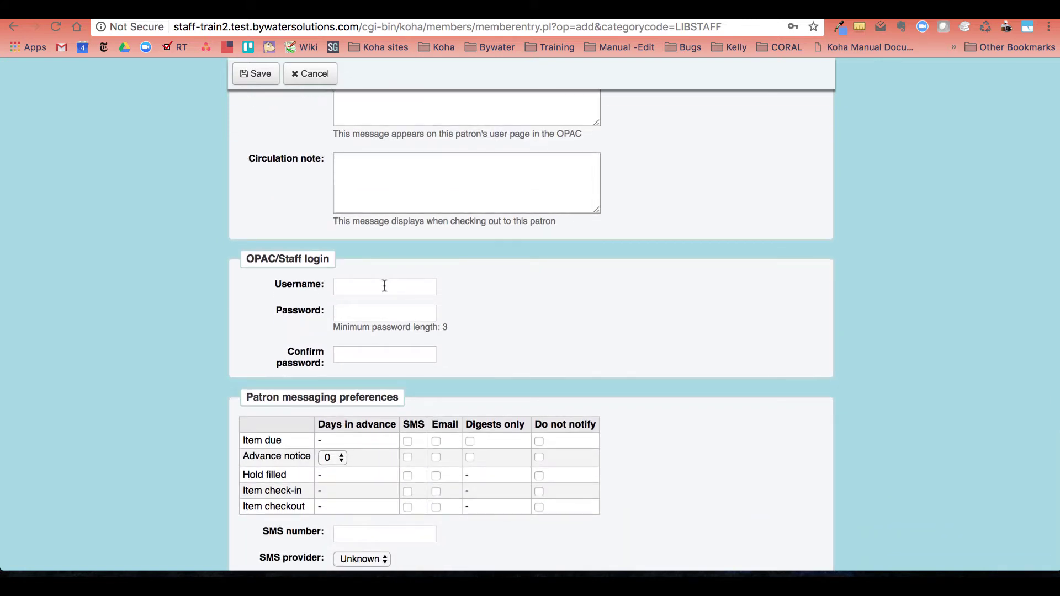
scroll(331, 221, "down", 2)
Fill in card number 23123 after the first save attempt, then save again.
left_click(243, 75)
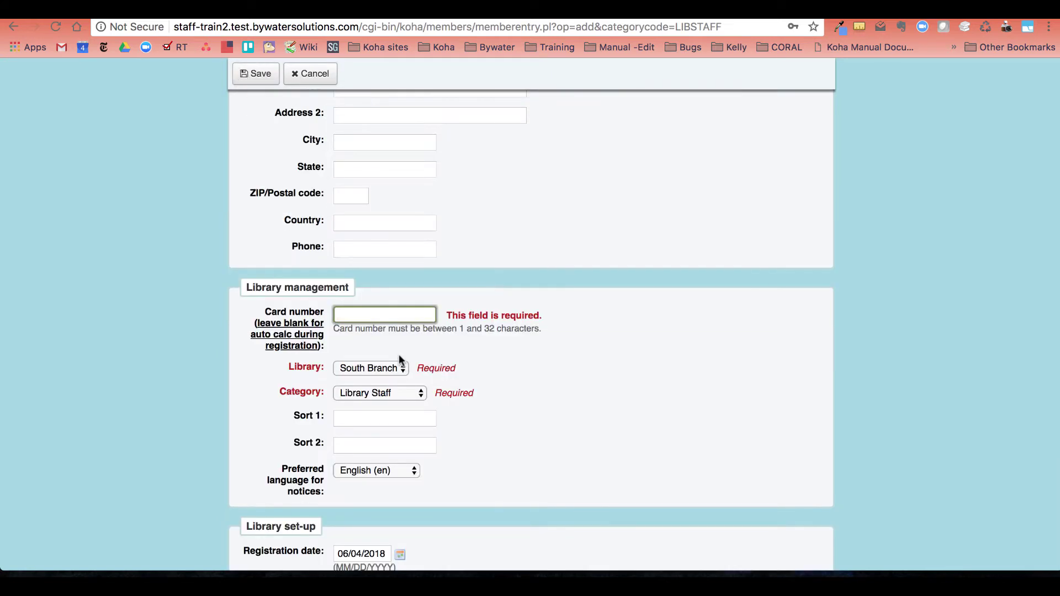
type("23123")
left_click(247, 70)
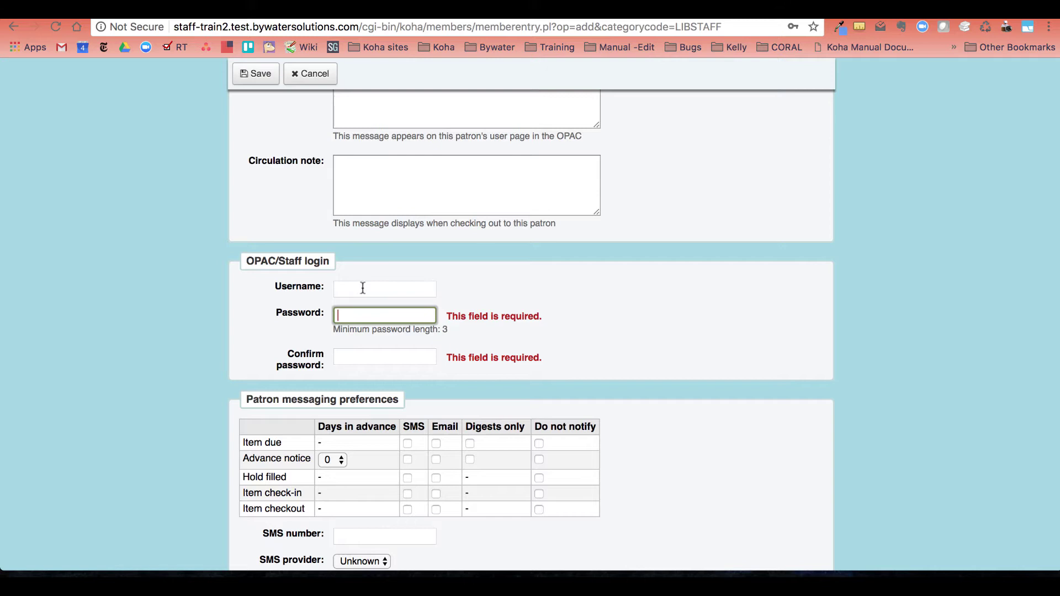
Enter a valid staff login password, replacing the rejected weak attempts.
type("test")
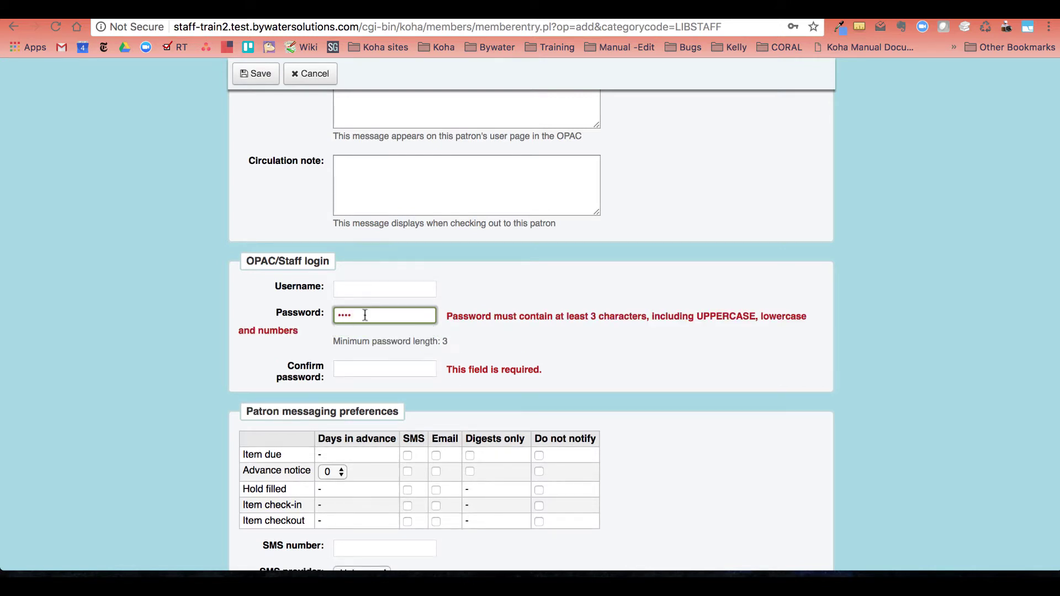
key("BackSpace")
key("BackSpace")
key("BackSpace")
key("BackSpace")
type("Test1")
left_click(568, 257)
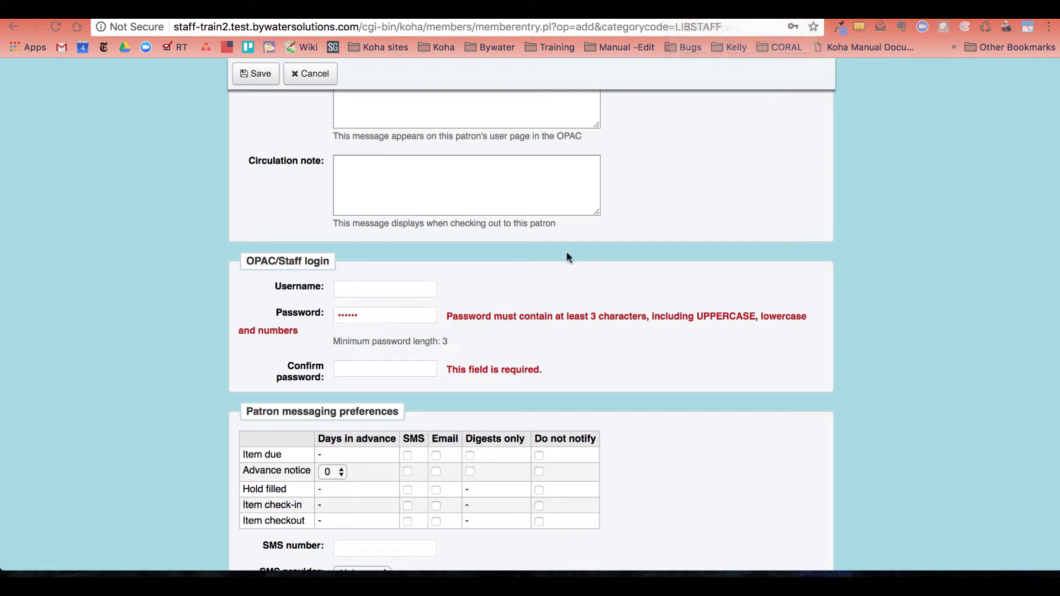
left_click(373, 318)
key("BackSpace")
key("BackSpace")
key("BackSpace")
key("BackSpace")
key("BackSpace")
key("BackSpace")
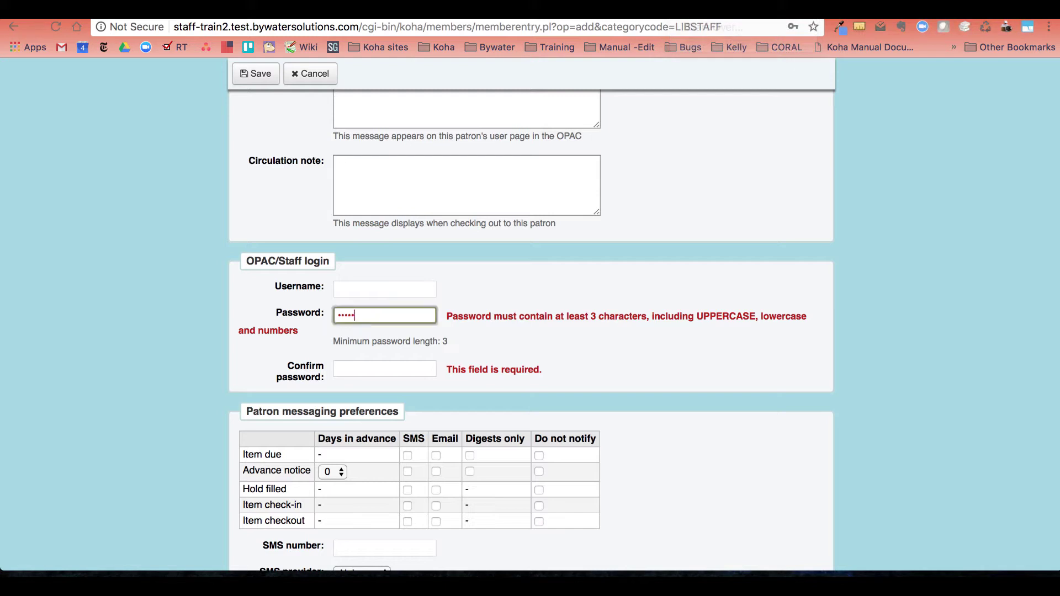
type("testT123")
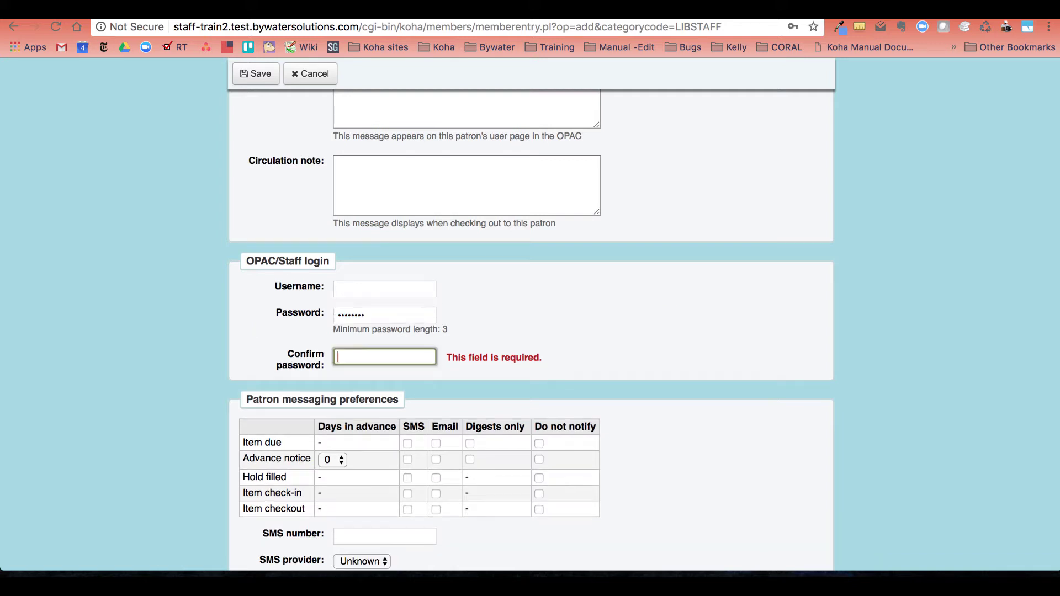
key("Tab")
type("testT123")
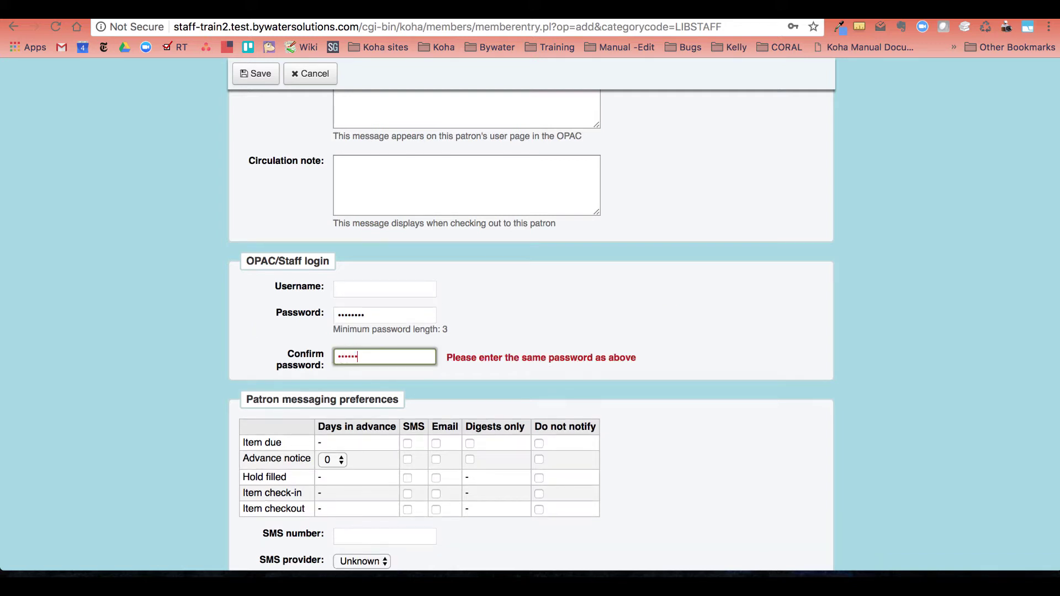
Save the Template Circulation patron, dismiss the browser's save-password prompt, and show the More actions.
left_click(251, 79)
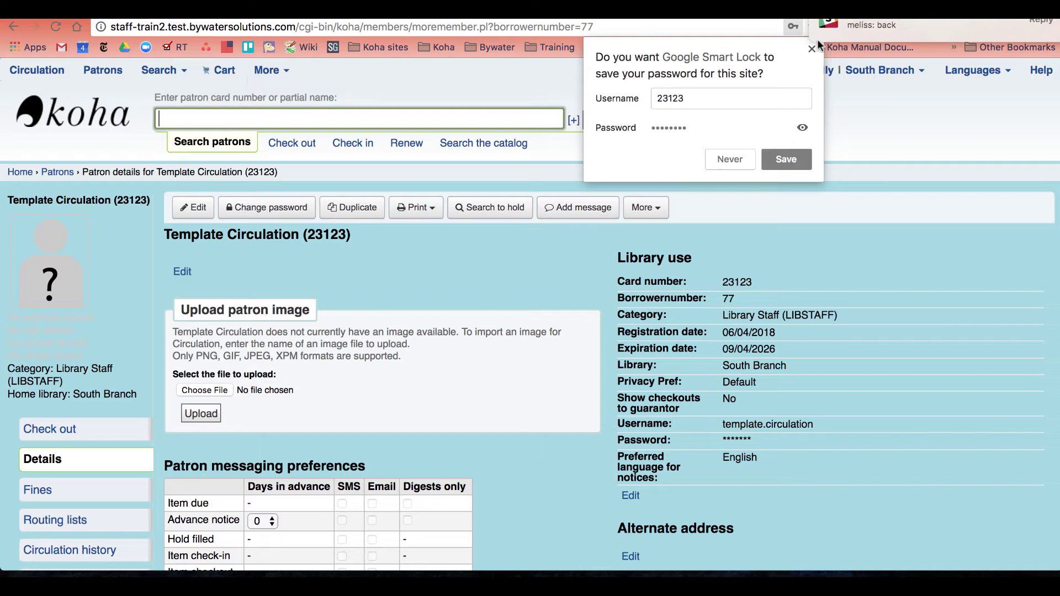
left_click(729, 159)
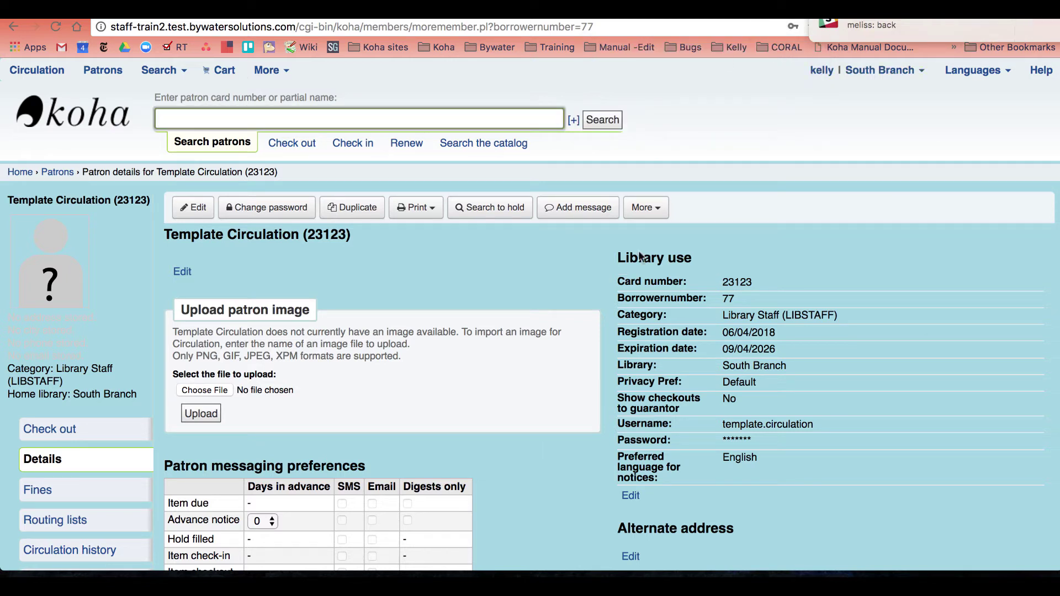
left_click(645, 208)
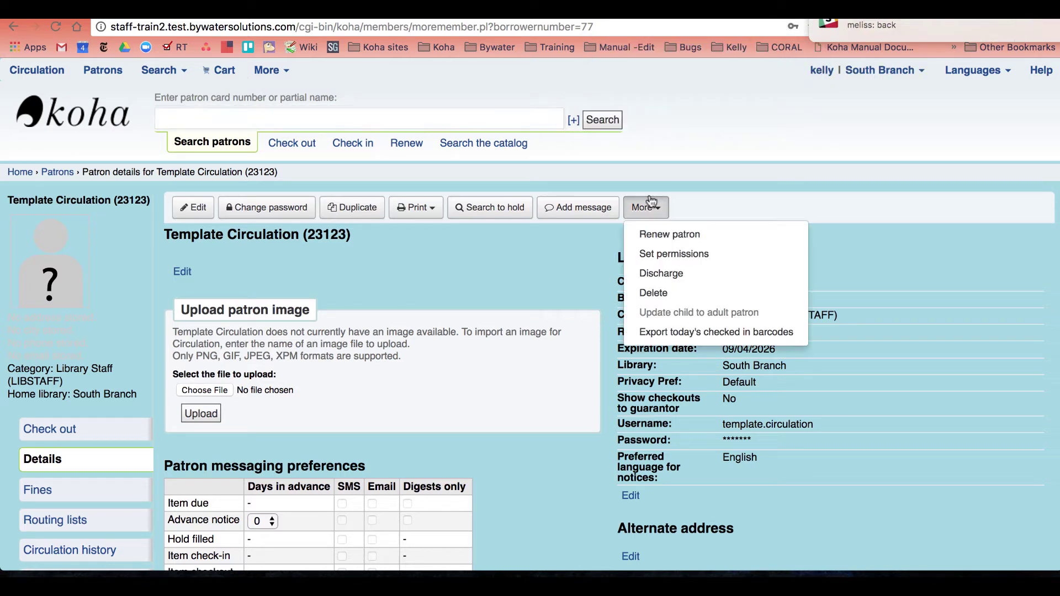
Grant Template Circulation circulate, catalogue, borrowers, reserveforothers, updatecharges and lists permissions, then save.
left_click(664, 254)
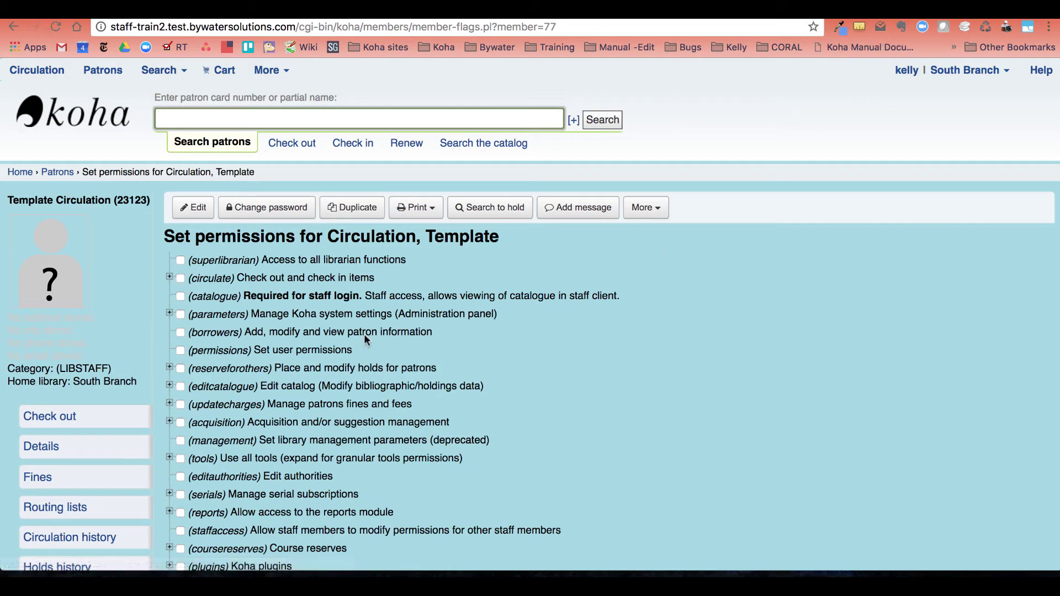
left_click(170, 278)
left_click(180, 278)
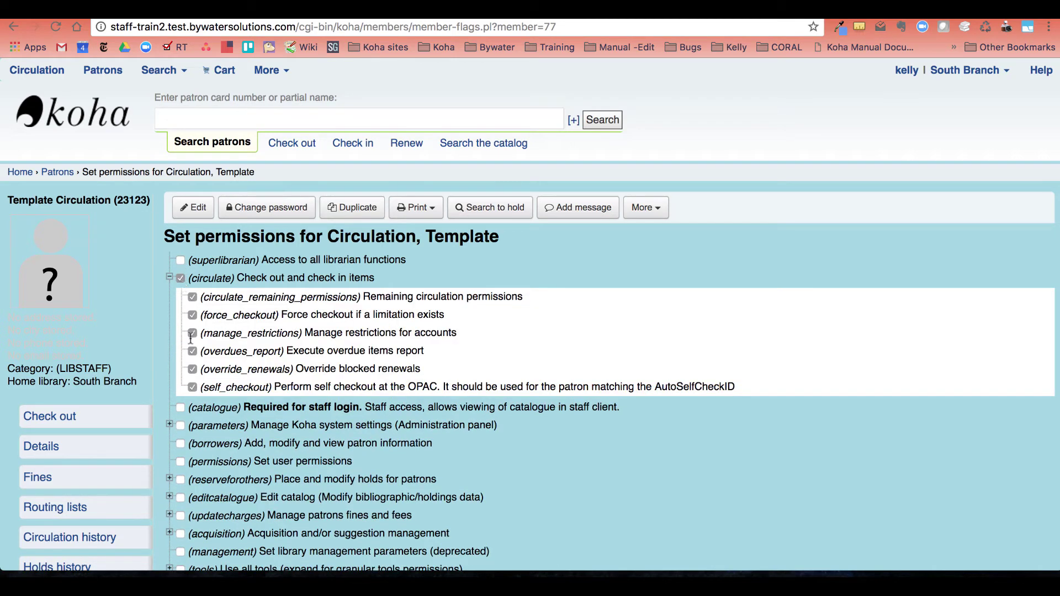
left_click(180, 407)
scroll(180, 411, "down", 5)
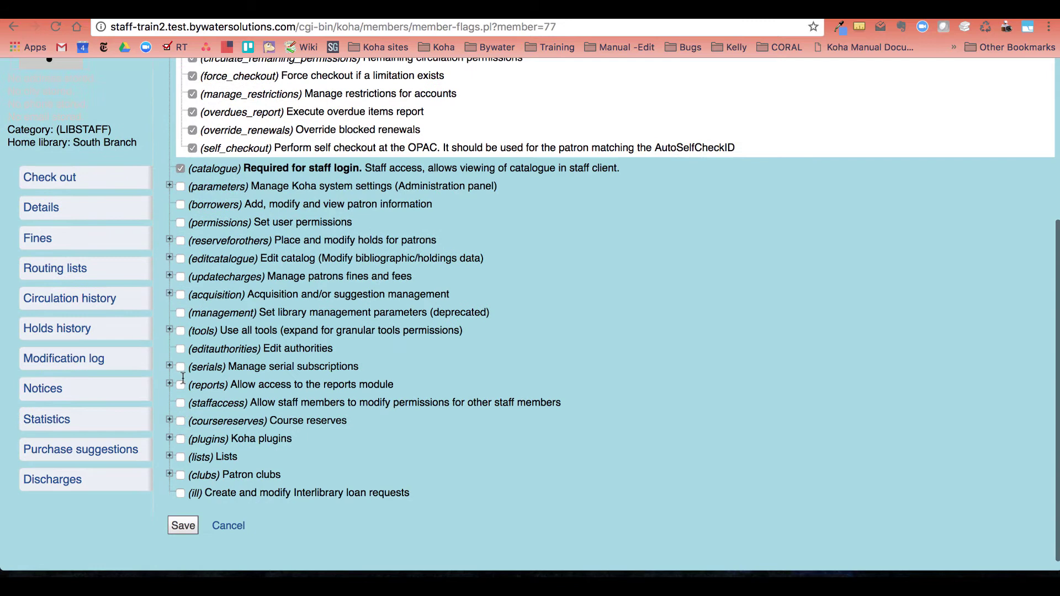
left_click(180, 204)
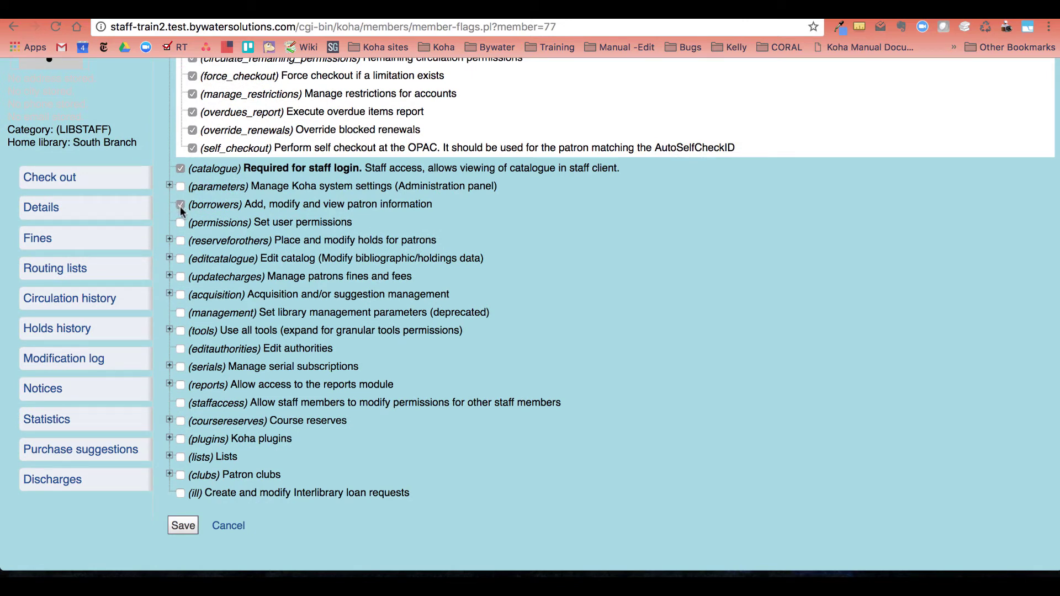
left_click(169, 239)
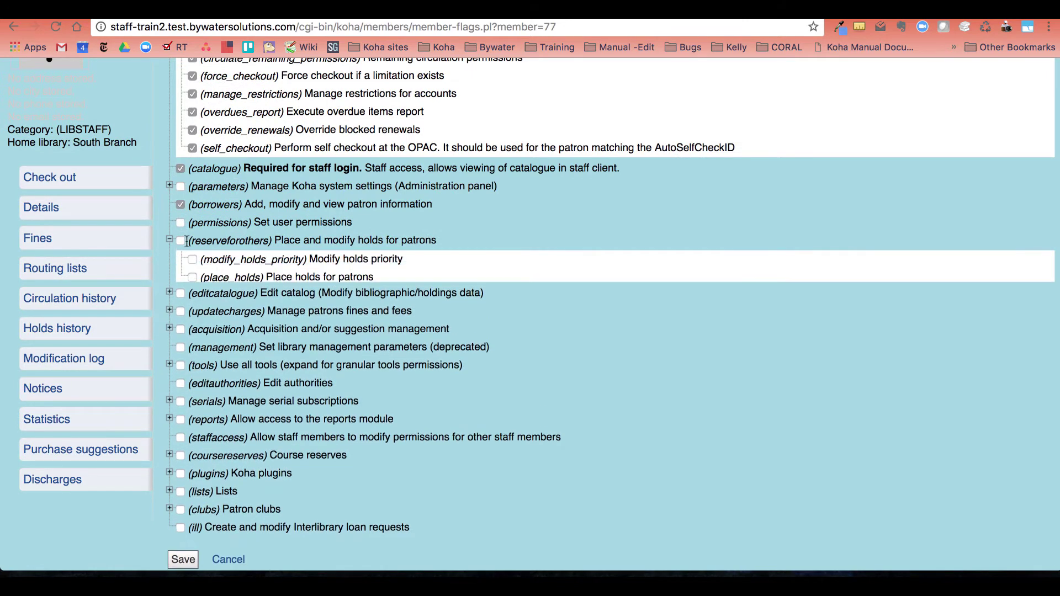
left_click(180, 241)
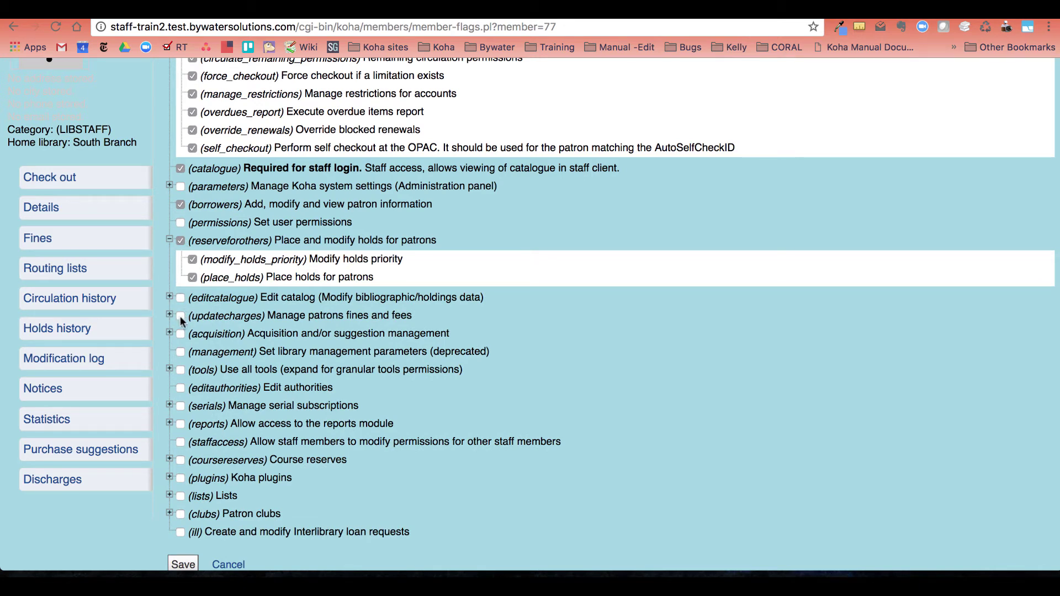
left_click(180, 315)
scroll(180, 316, "down", 2)
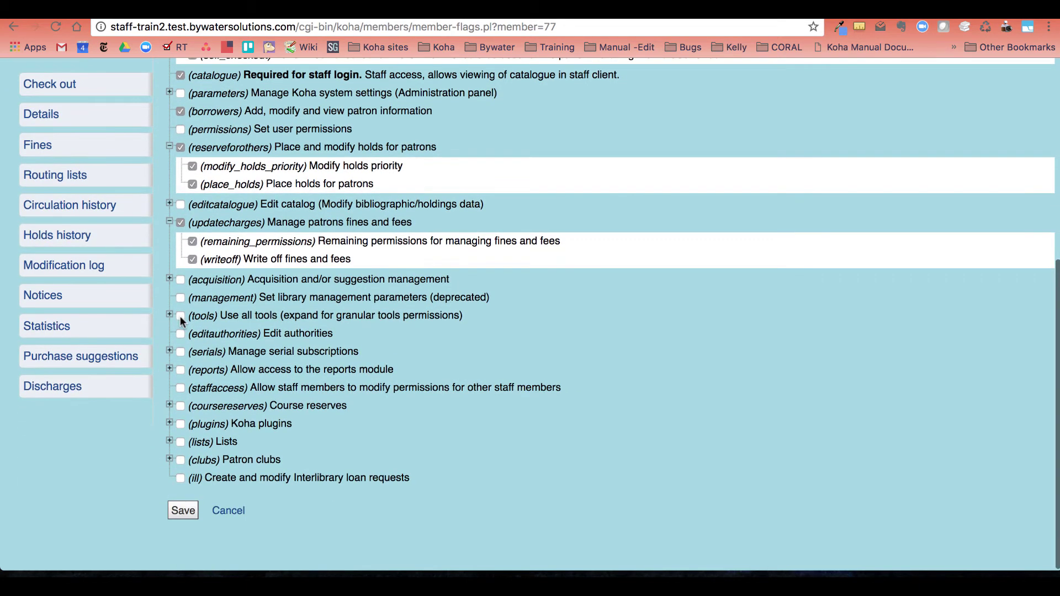
left_click(181, 447)
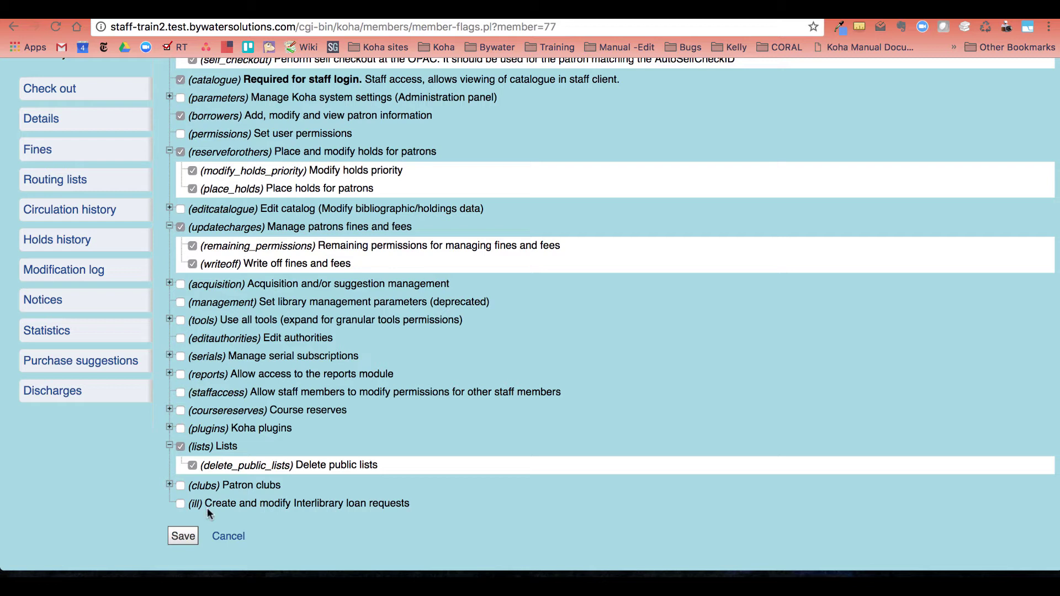
left_click(183, 538)
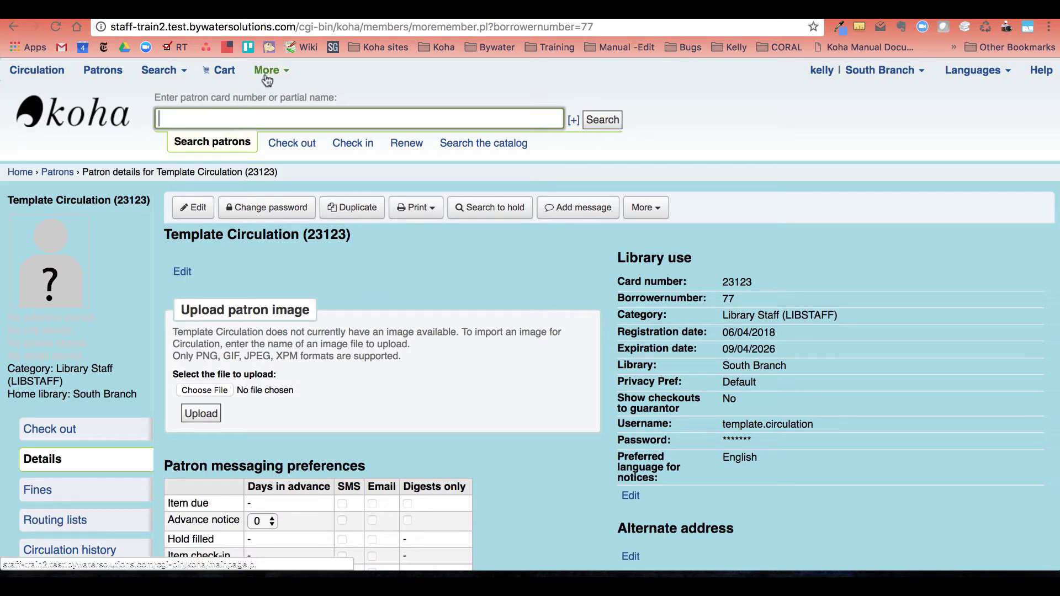
Create a new patron list named 'Circulation Staff' via Tools > Patron lists.
left_click(267, 78)
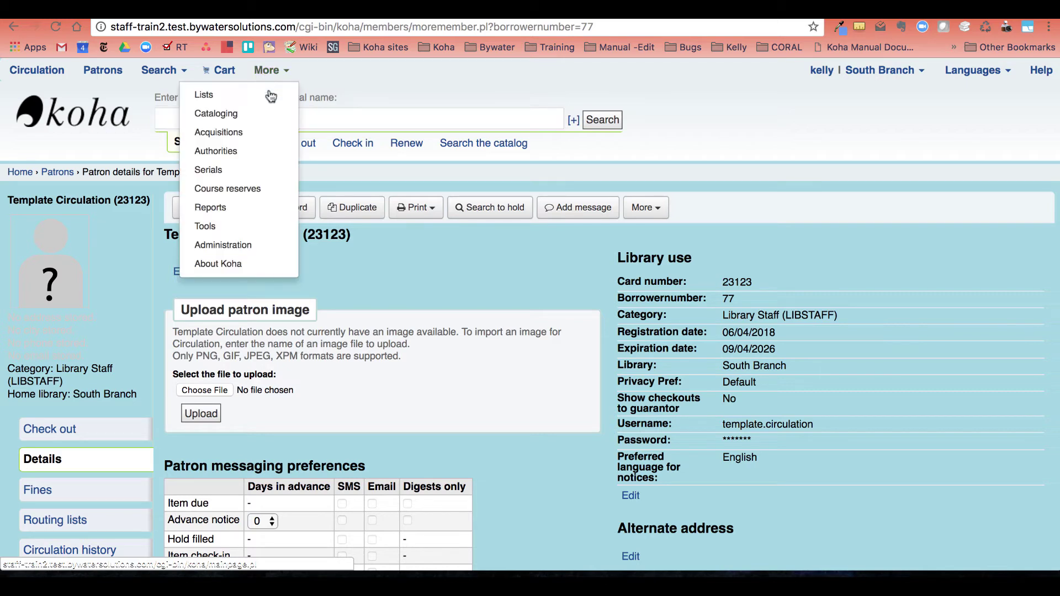
left_click(236, 226)
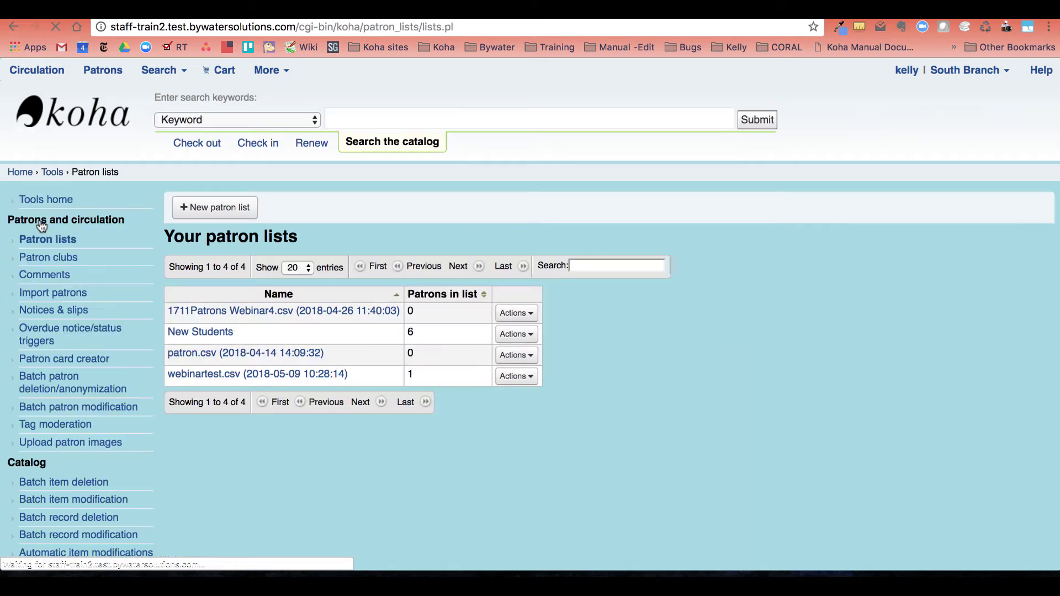
left_click(219, 209)
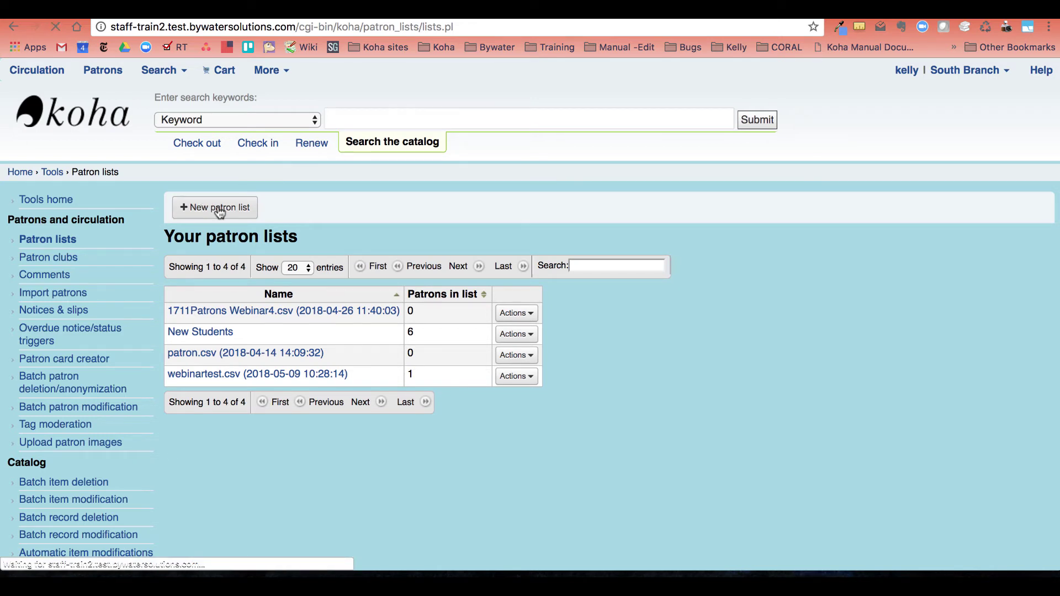
left_click(331, 248)
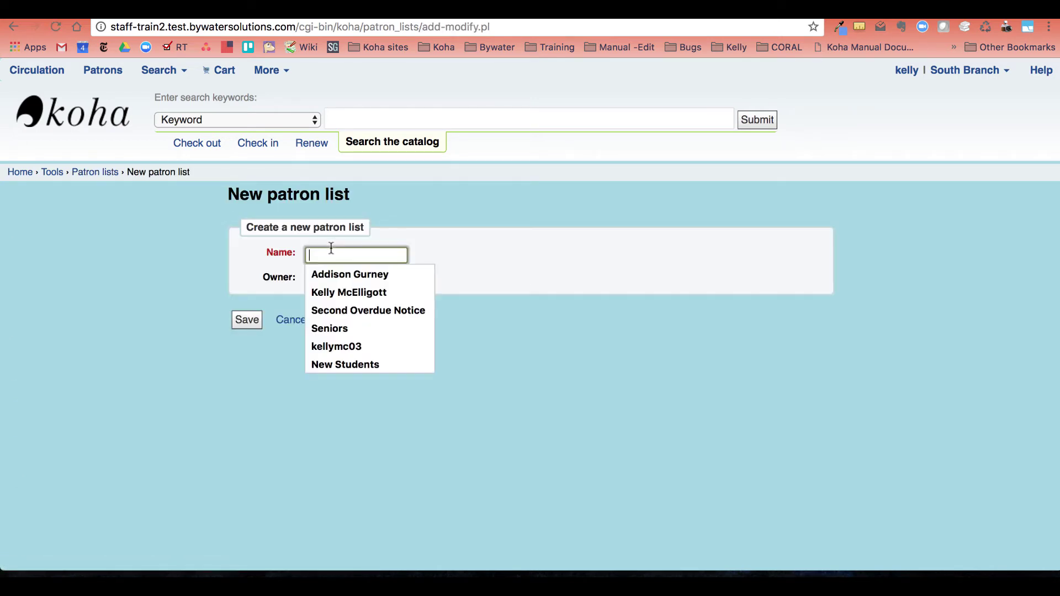
type("Circul")
key("BackSpace")
key("BackSpace")
key("BackSpace")
key("BackSpace")
key("BackSpace")
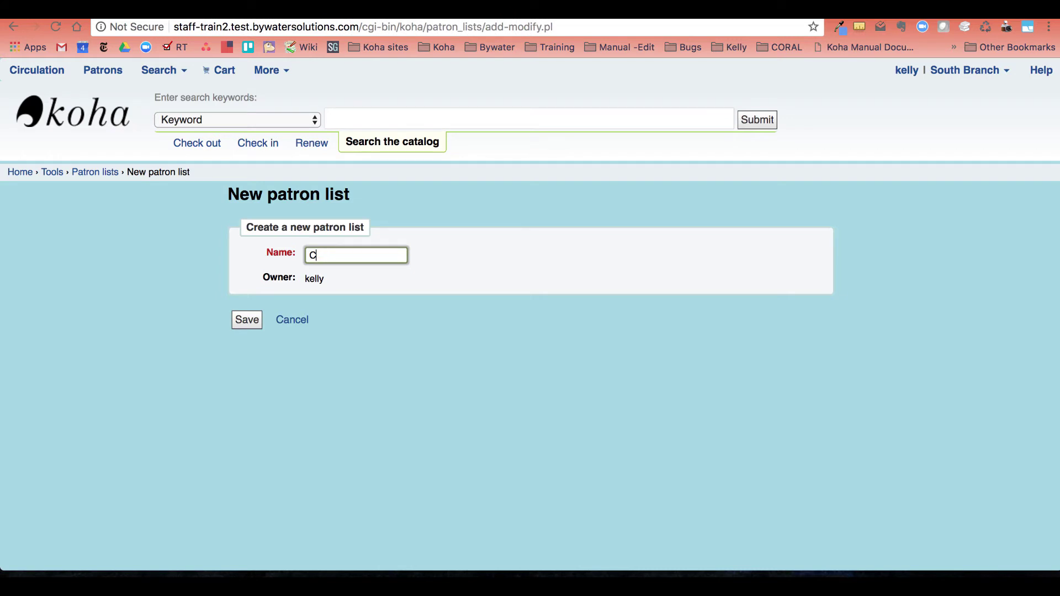
type("irculation Staff")
left_click(245, 326)
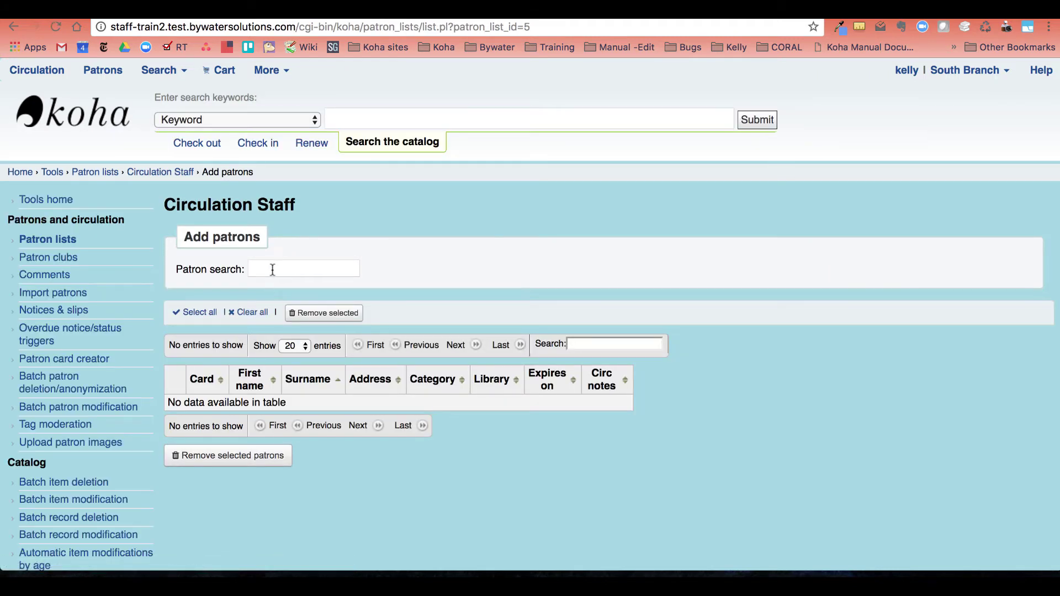
Search for two South Branch patrons and add each to the Circulation Staff list.
left_click(273, 270)
type("bob")
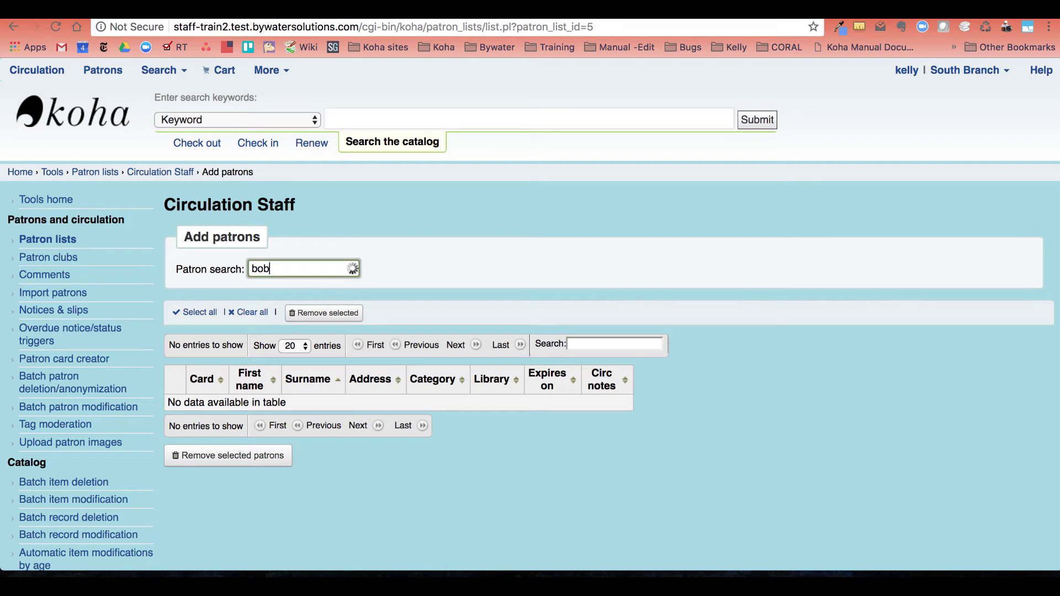
key("BackSpace")
key("BackSpace")
key("BackSpace")
type("a")
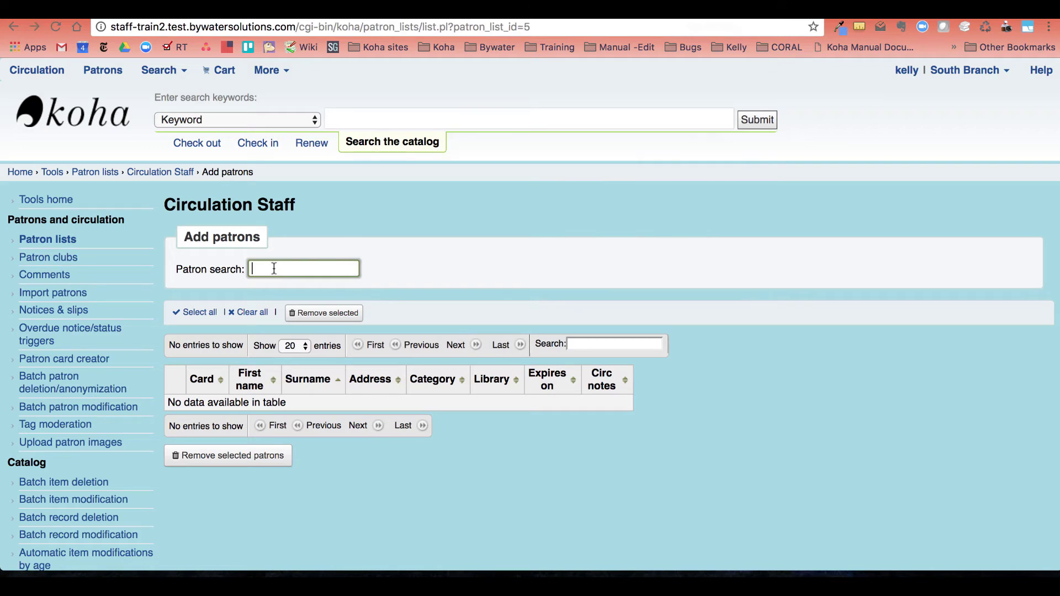
type("alex")
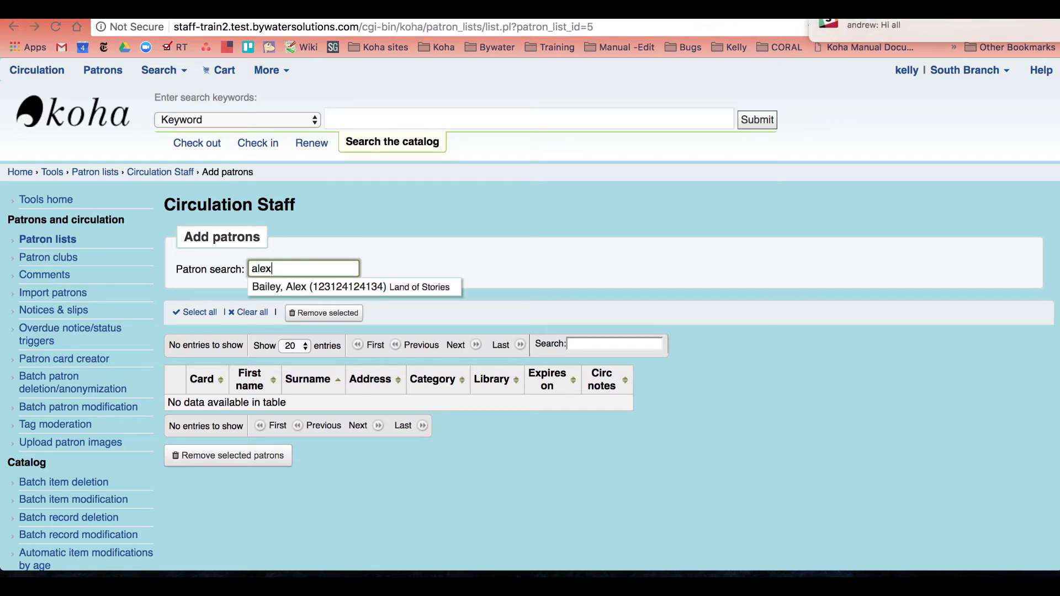
left_click(298, 287)
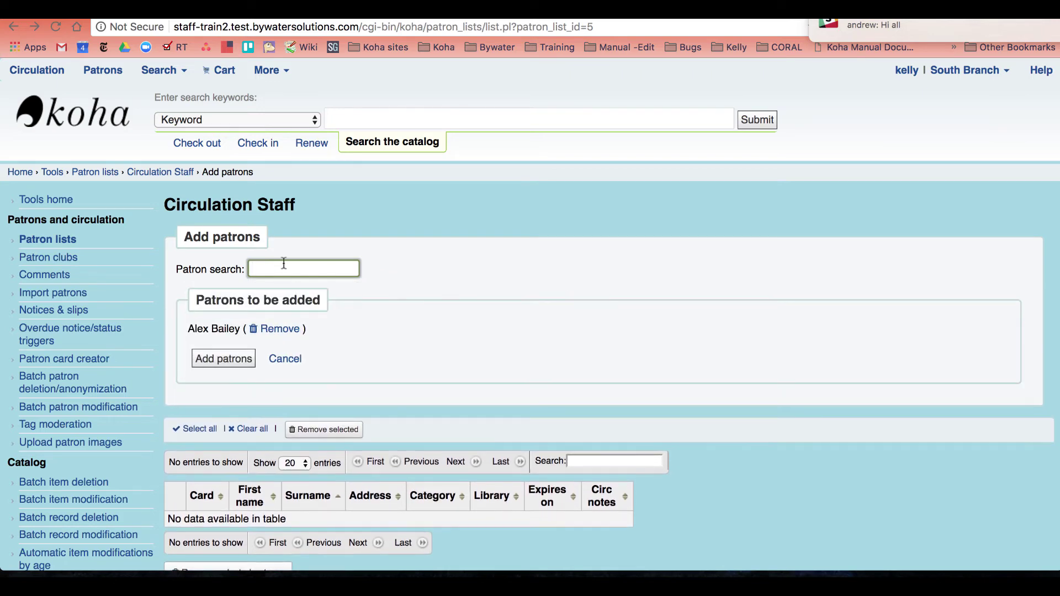
left_click(212, 362)
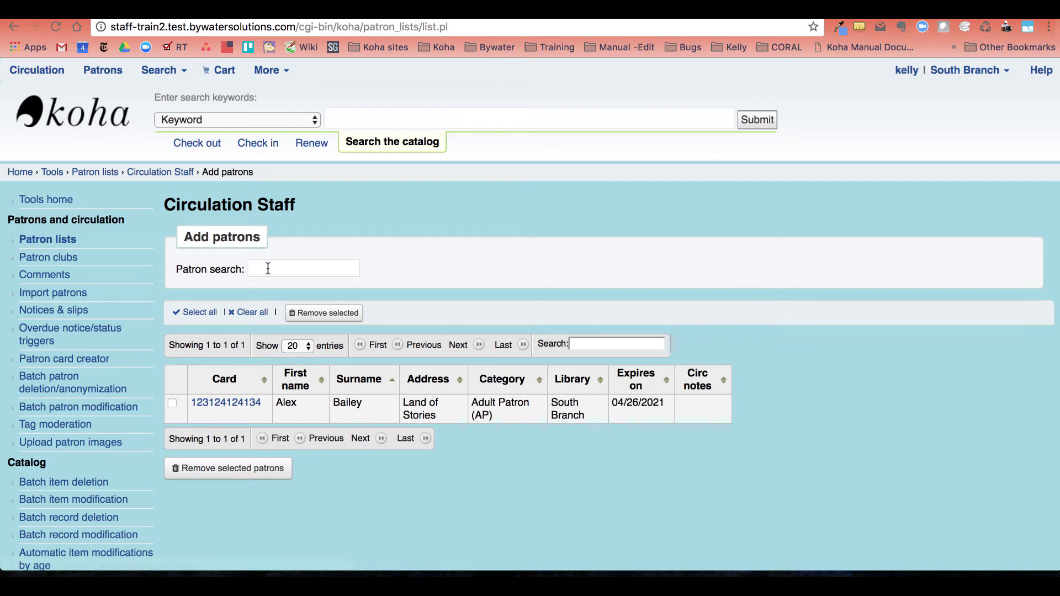
left_click(267, 269)
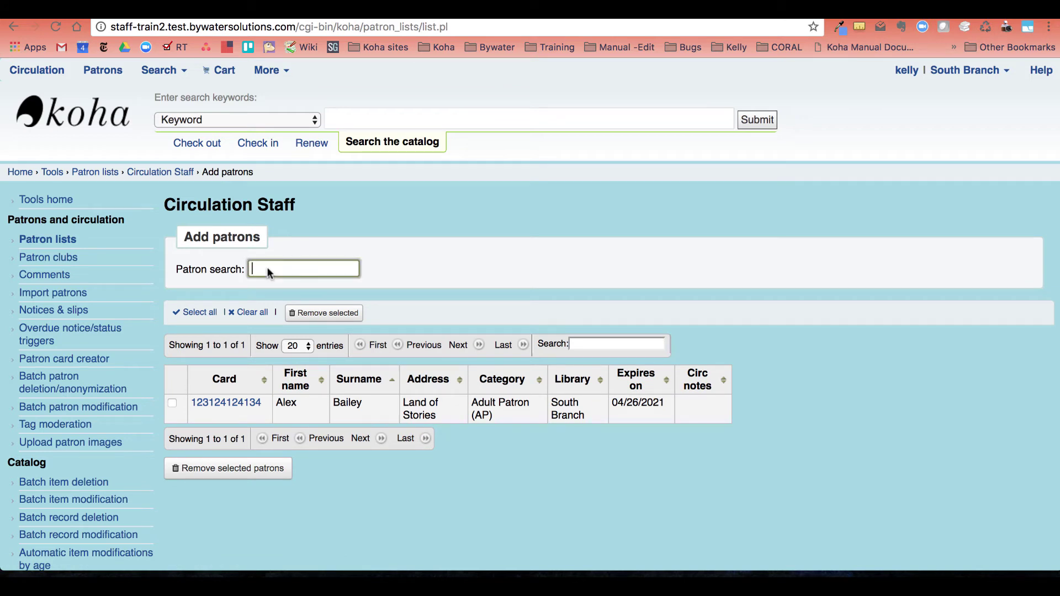
type("conn")
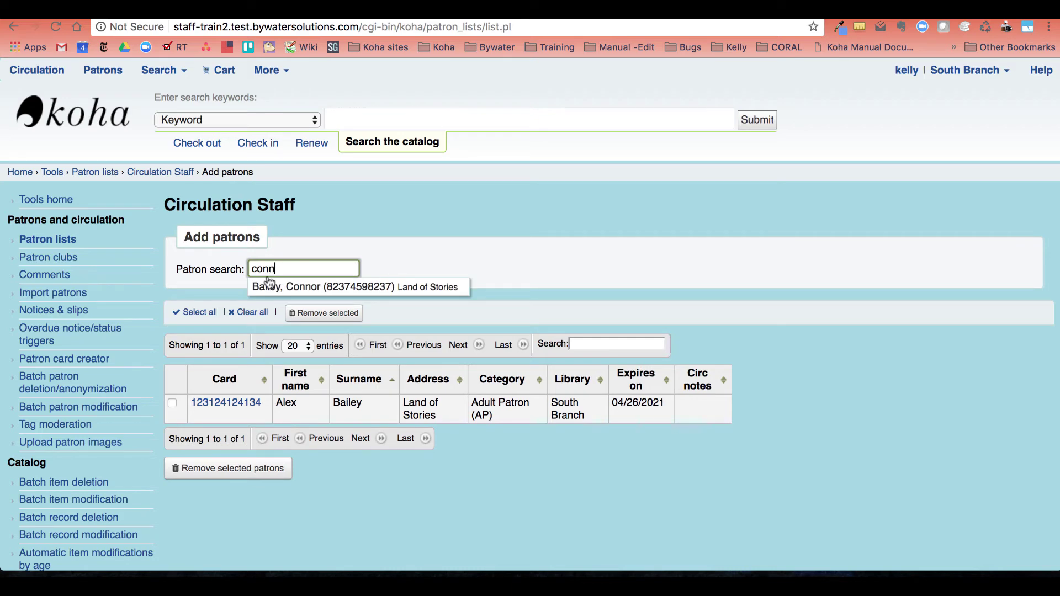
left_click(270, 287)
left_click(237, 359)
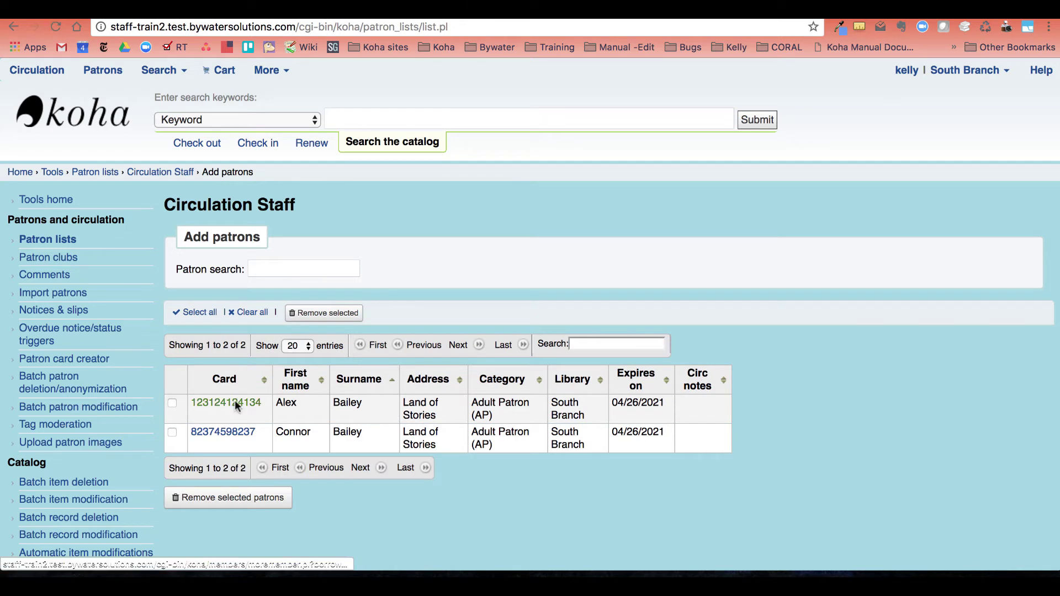
right_click(234, 405)
left_click(266, 367)
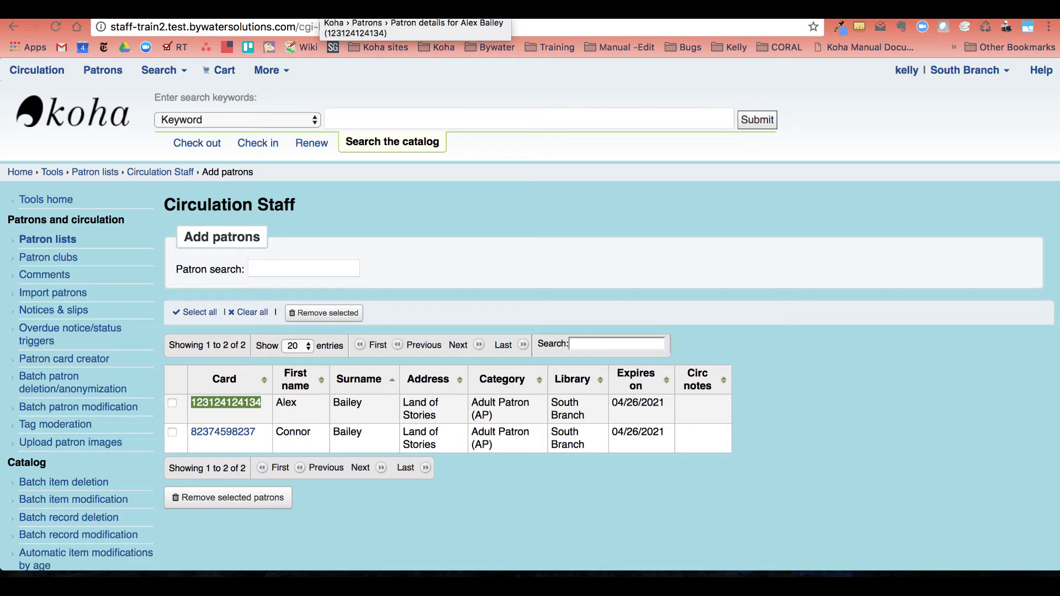
left_click(331, 10)
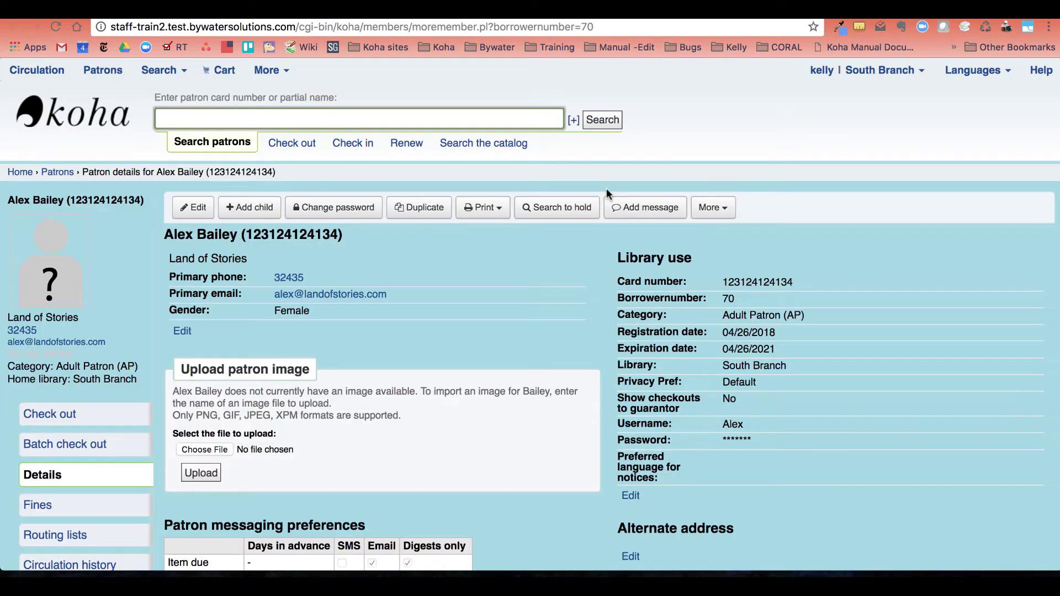
left_click(712, 209)
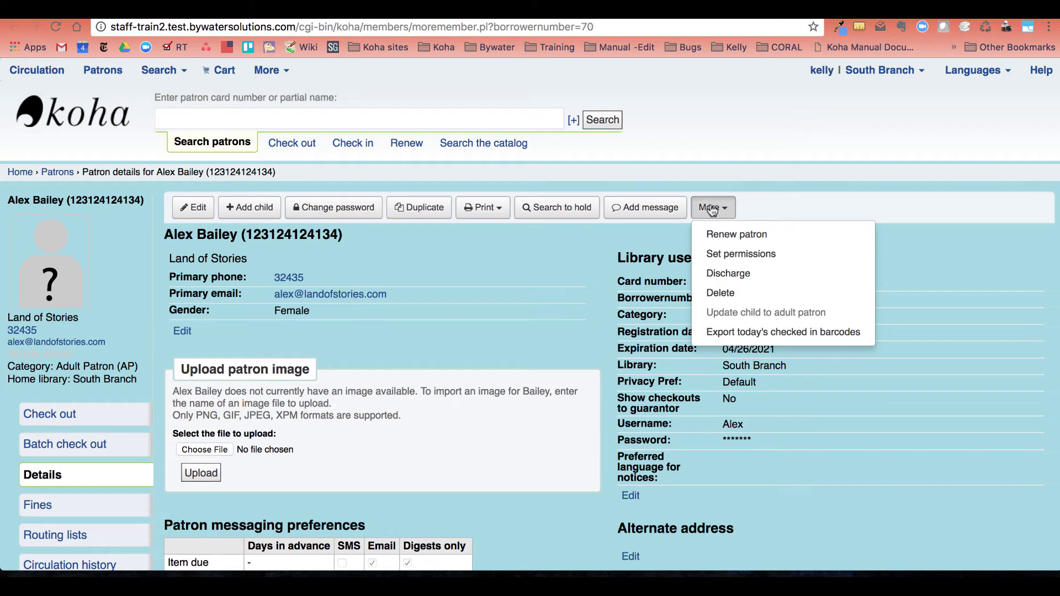
left_click(719, 257)
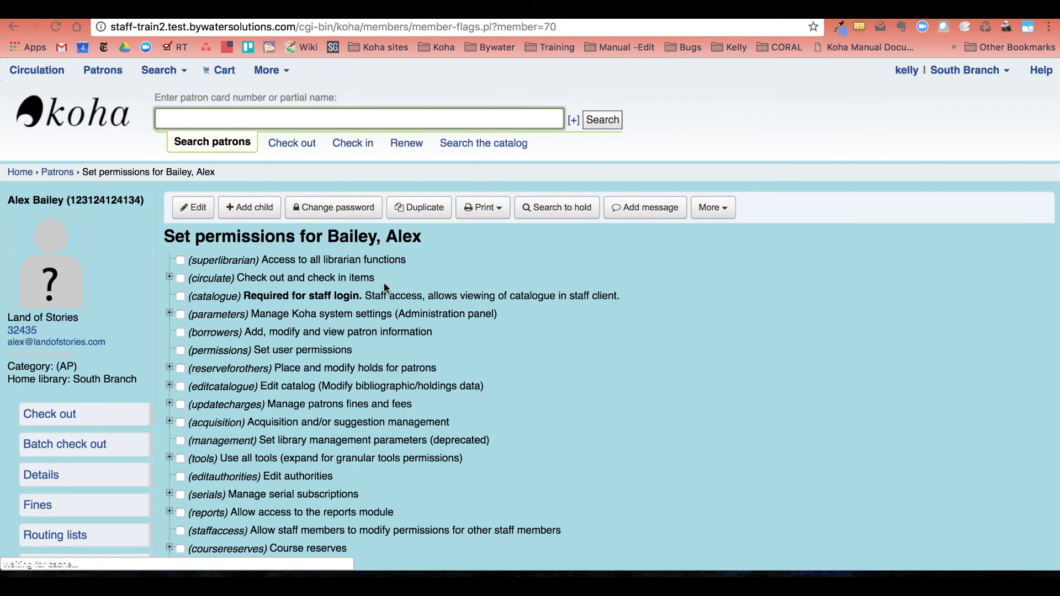
scroll(297, 230, "down", 5)
scroll(213, 423, "up", 10)
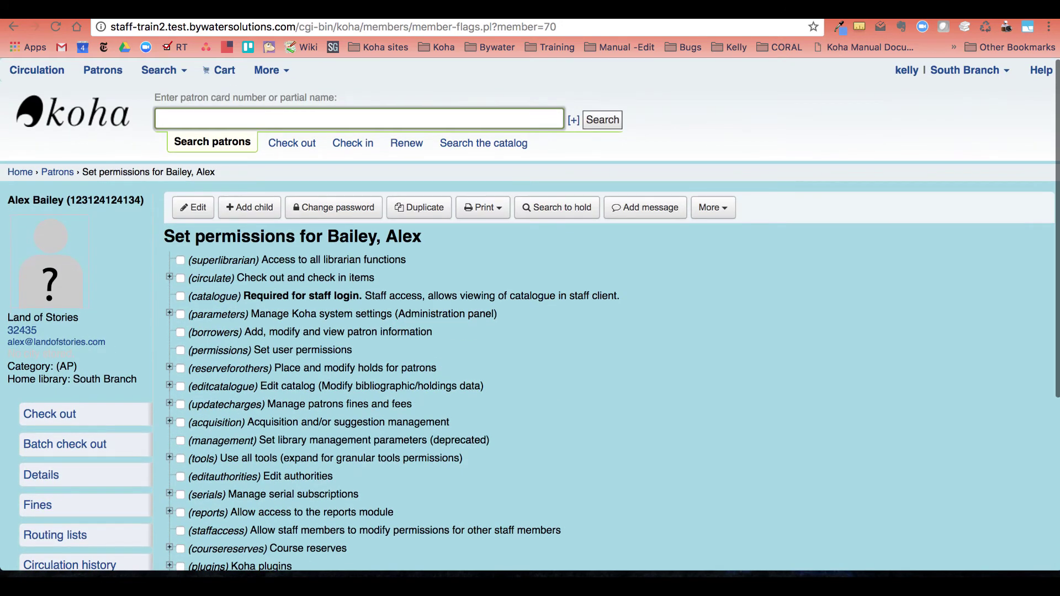
key("ctrl+shift+Tab")
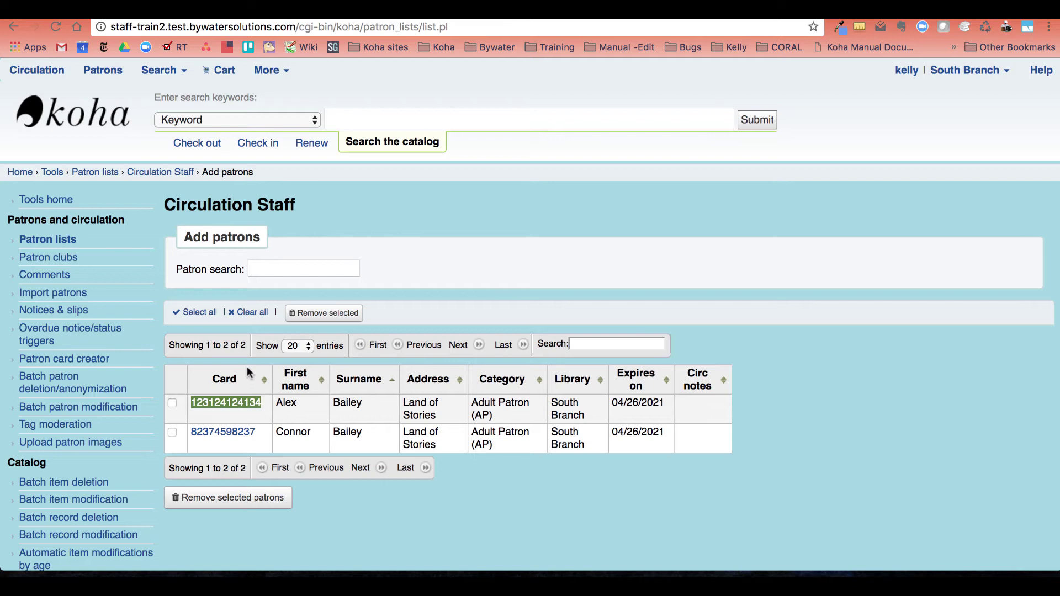
Reopen the Circulation Staff list (ID 5) from the Patron lists overview.
left_click(465, 500)
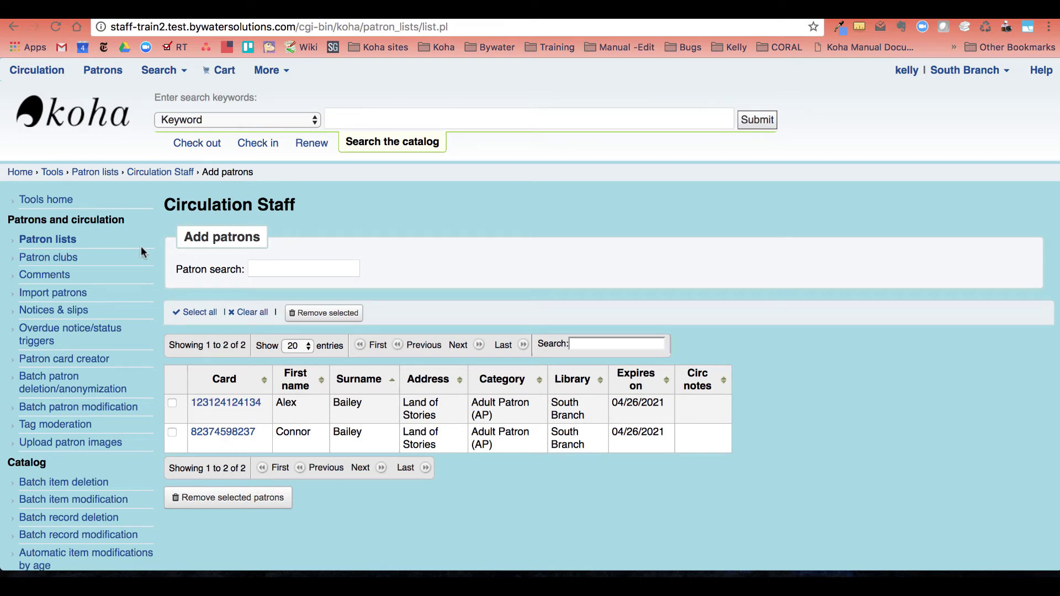
left_click(58, 240)
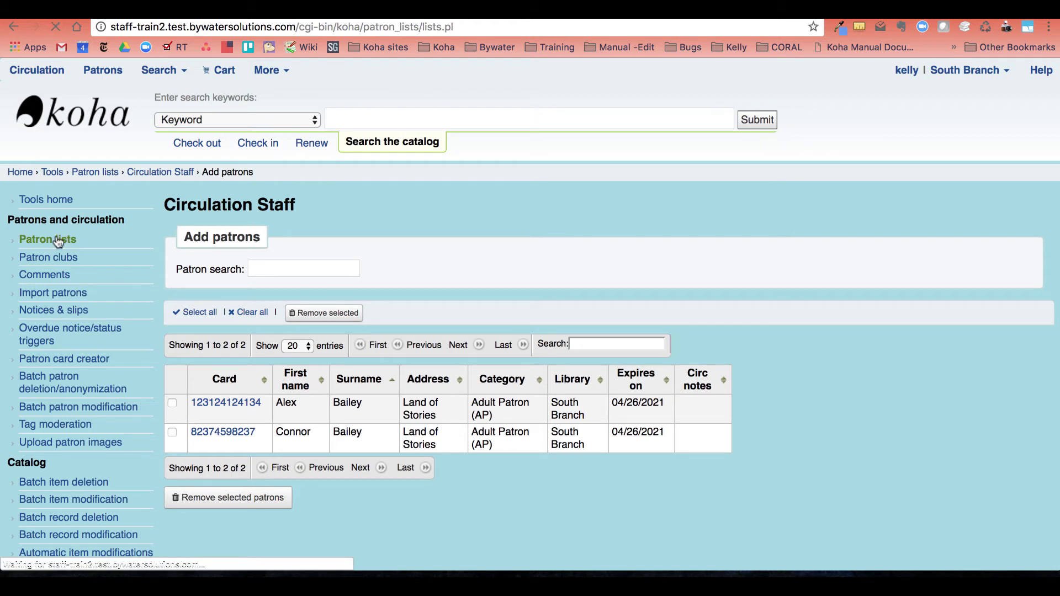
left_click(222, 333)
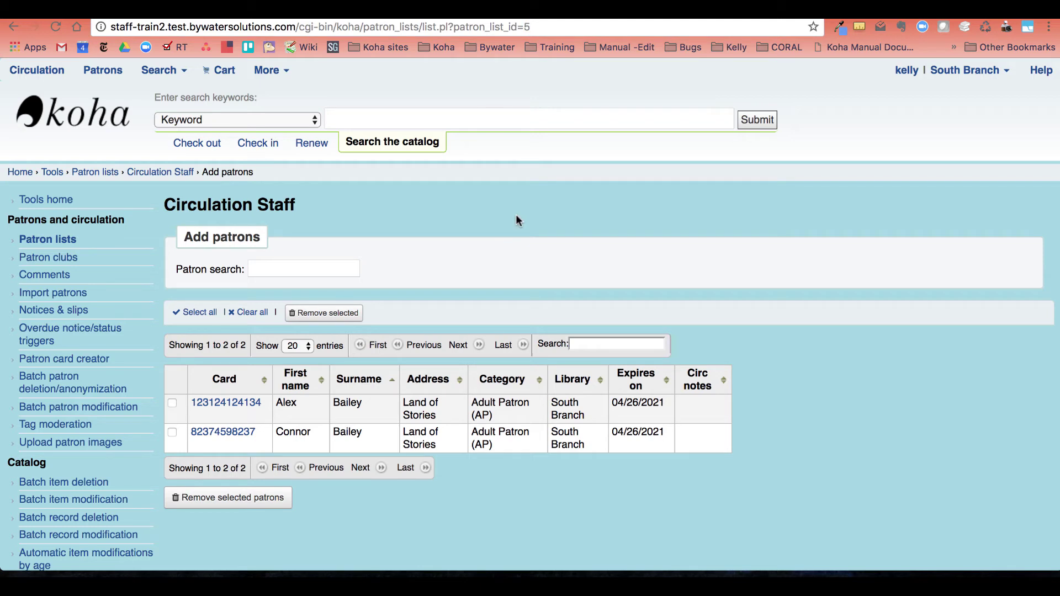
scroll(426, 194, "down", 1)
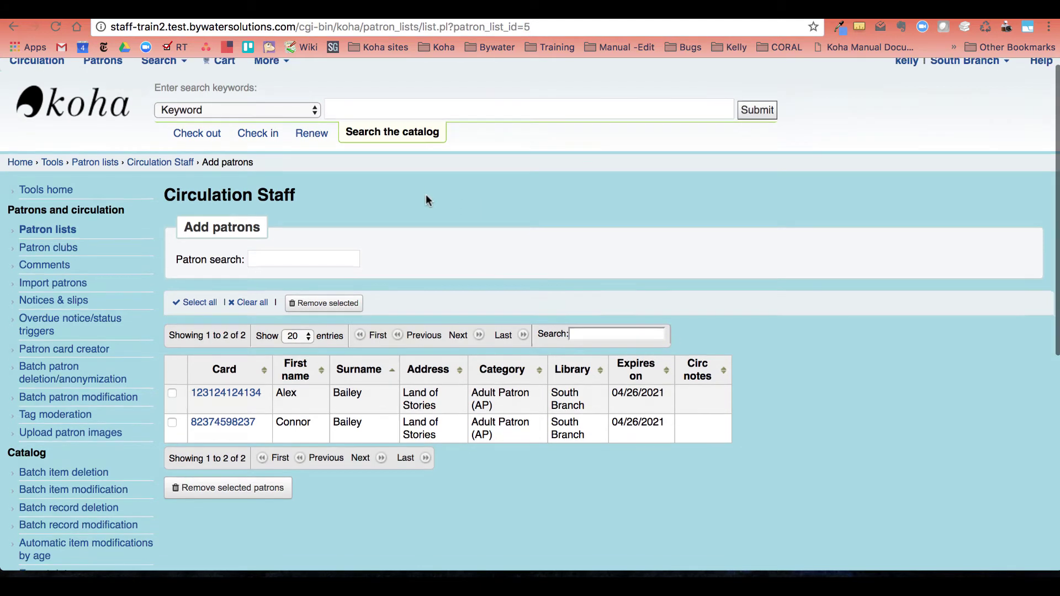
scroll(307, 100, "up", 1)
Reach the Batch Patron Permissions Modifier configuration page through Administration > Manage plugins.
left_click(270, 70)
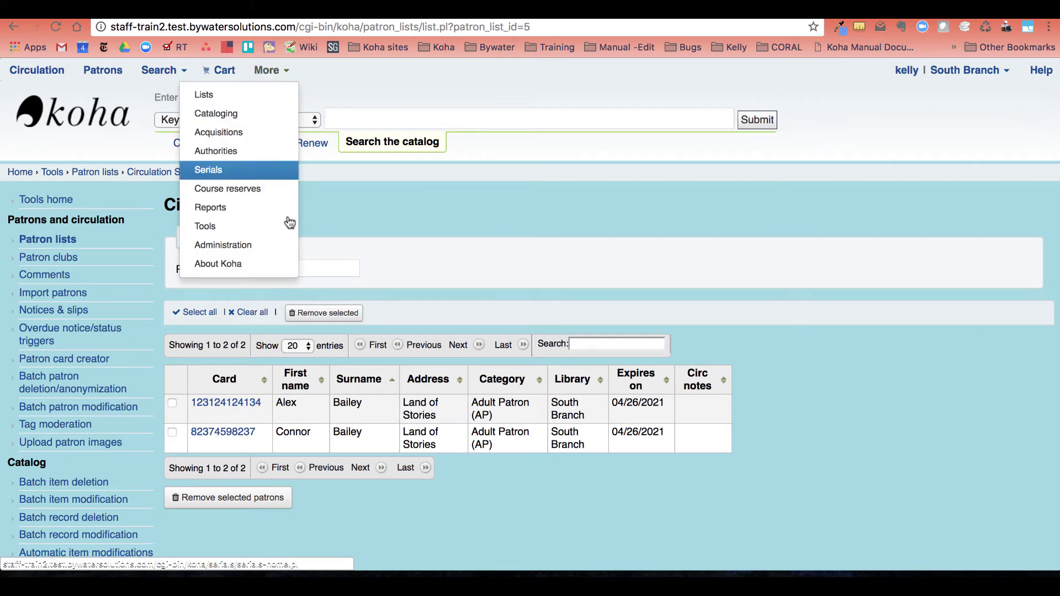
left_click(217, 248)
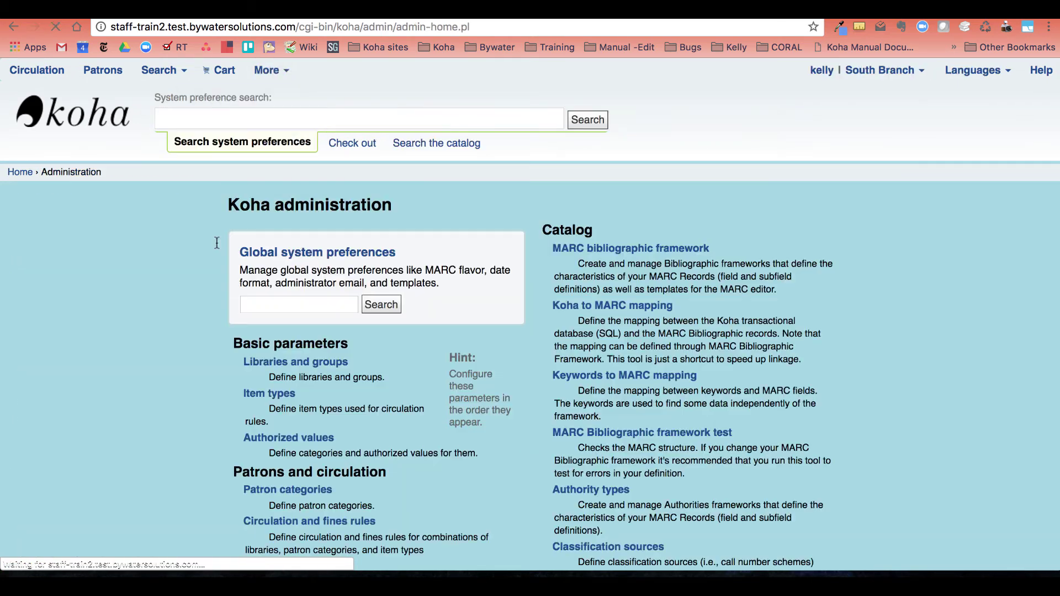
scroll(276, 344, "down", 5)
scroll(275, 343, "down", 1)
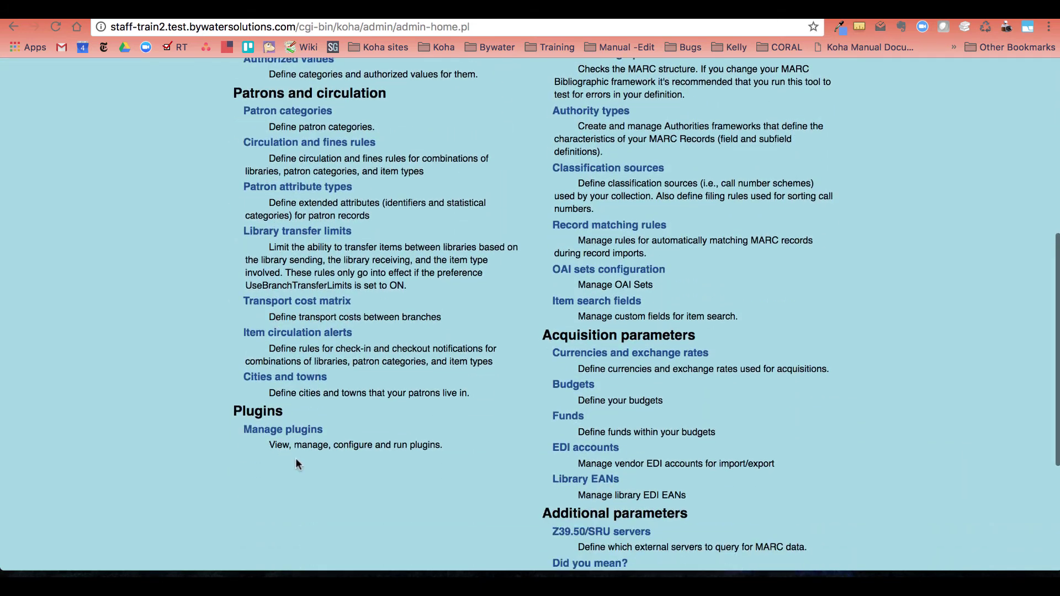
left_click(296, 433)
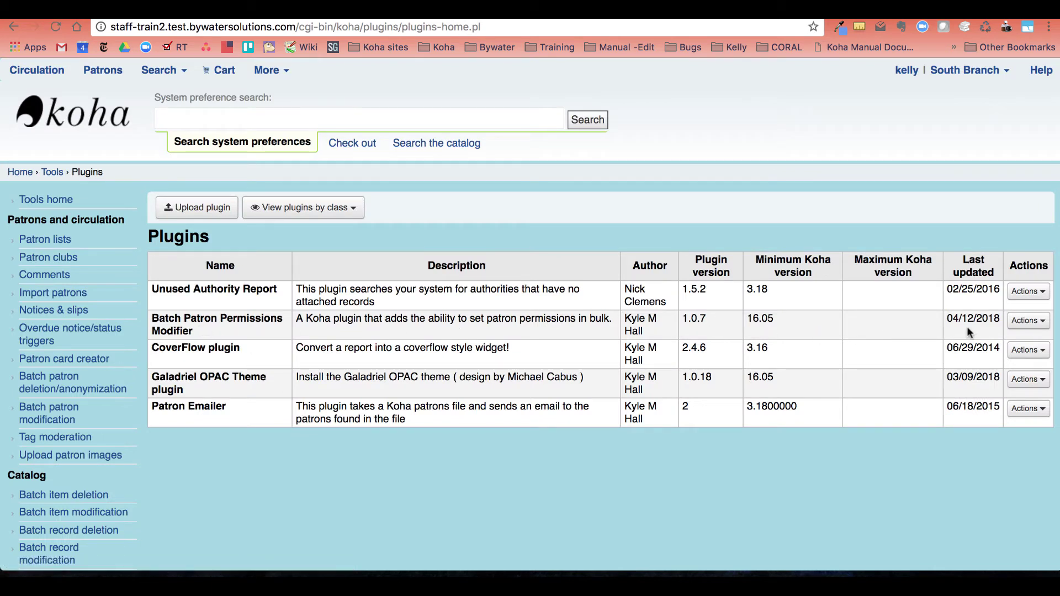
left_click(1027, 321)
left_click(987, 364)
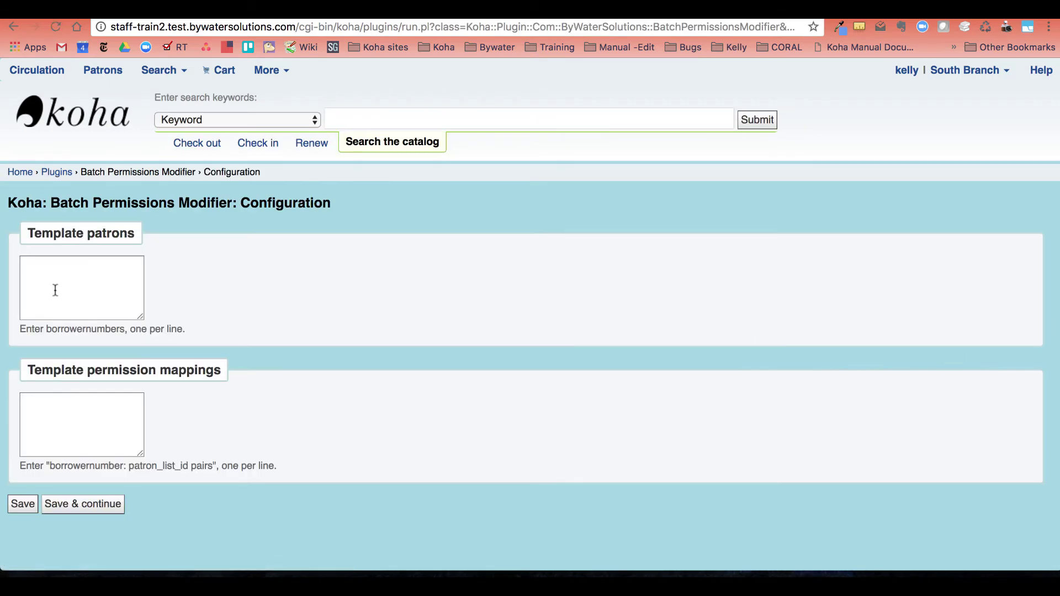
left_click(49, 268)
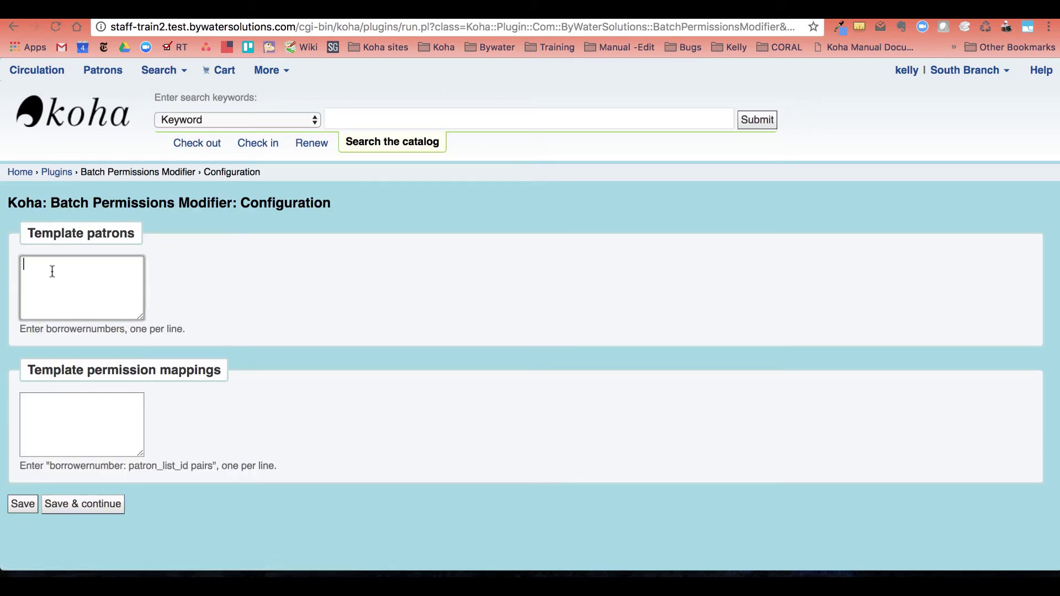
Enter template patron 77 and mapping '77: 5' to patron list 5, then save the plugin configuration.
type("77")
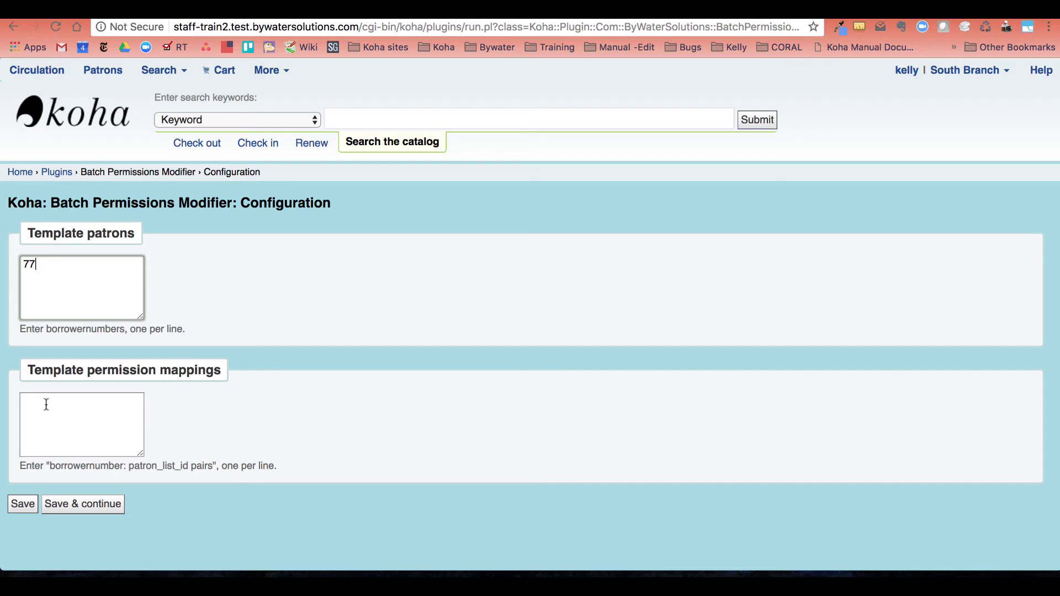
left_click(47, 401)
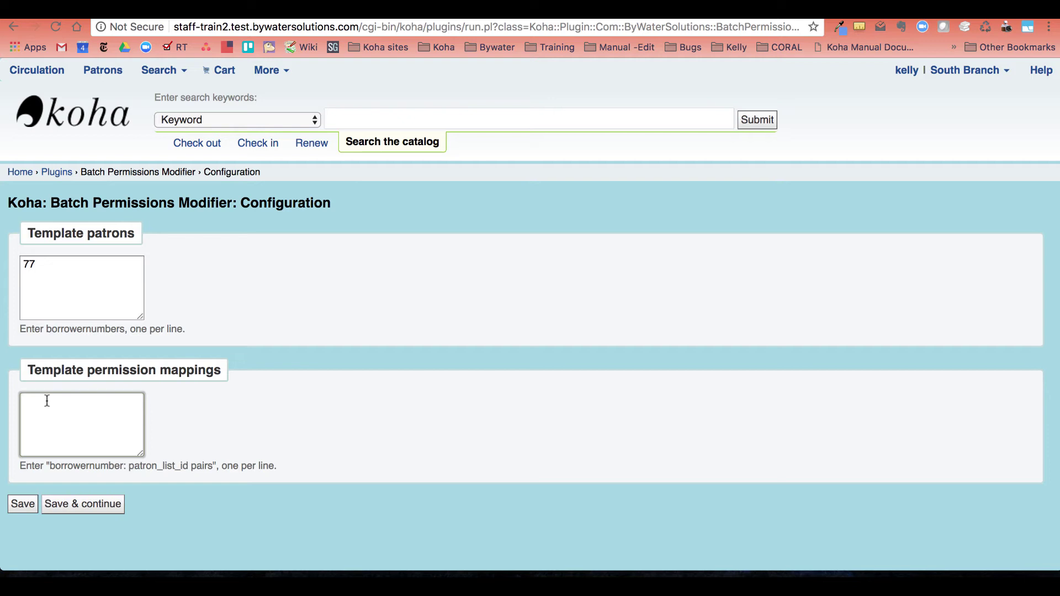
type("77: 5")
left_click(89, 508)
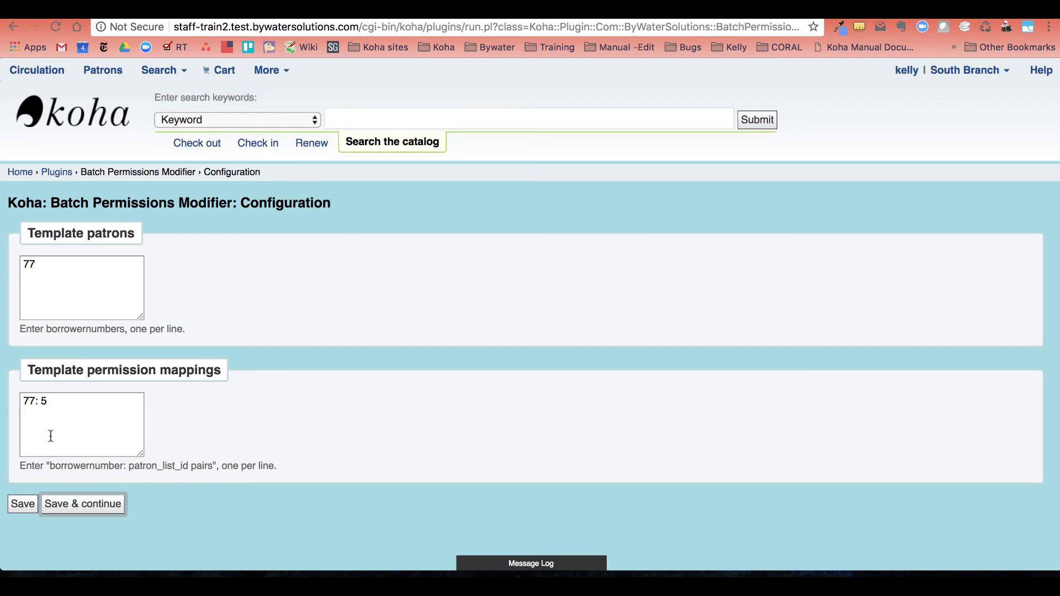
left_click(24, 505)
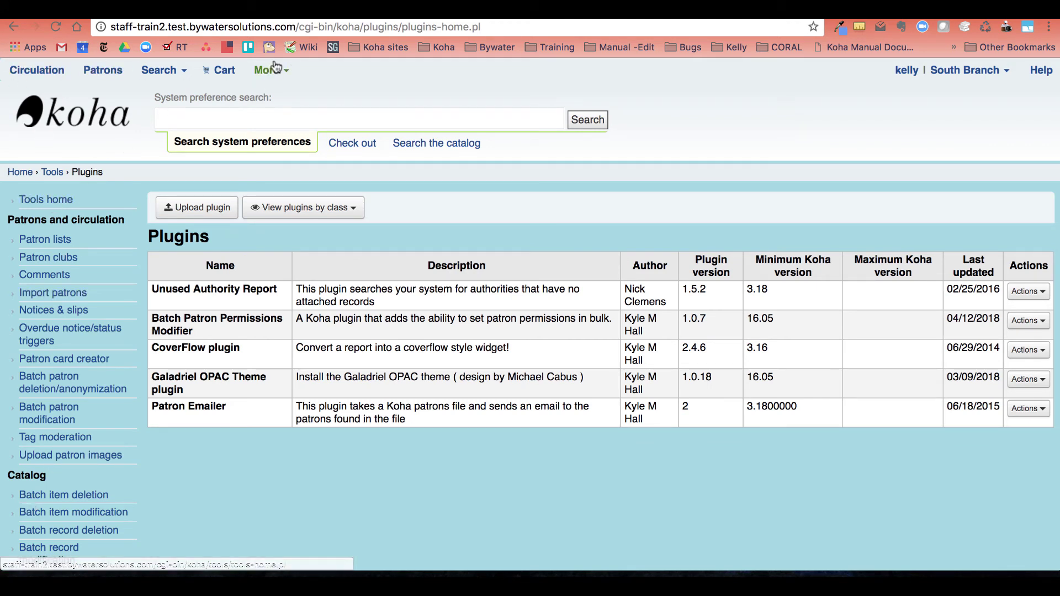
Look up the Circulation Staff list member via patron search and open their Set permissions page.
left_click(347, 148)
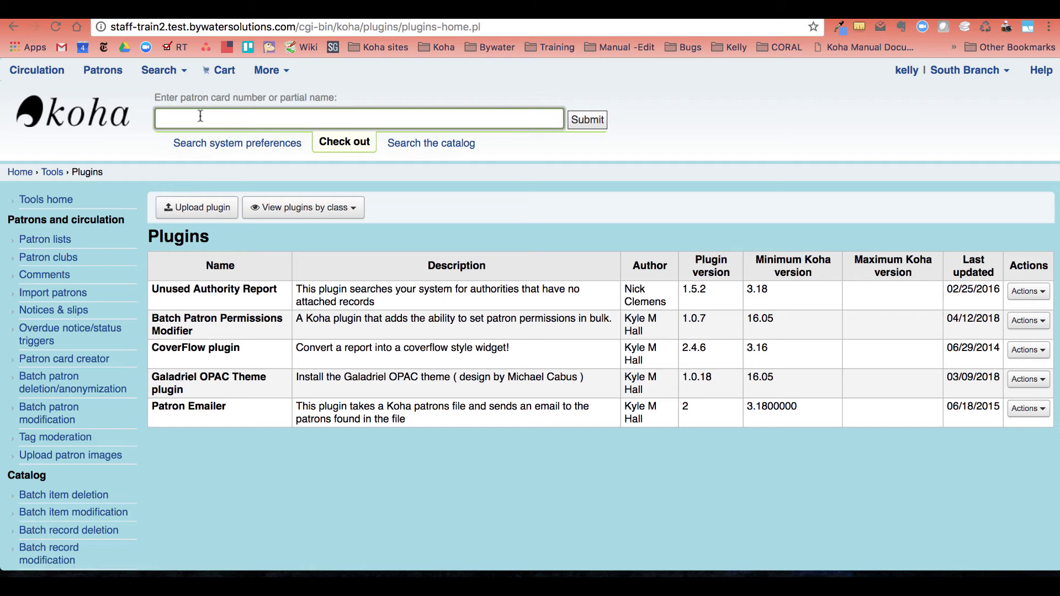
type("alex")
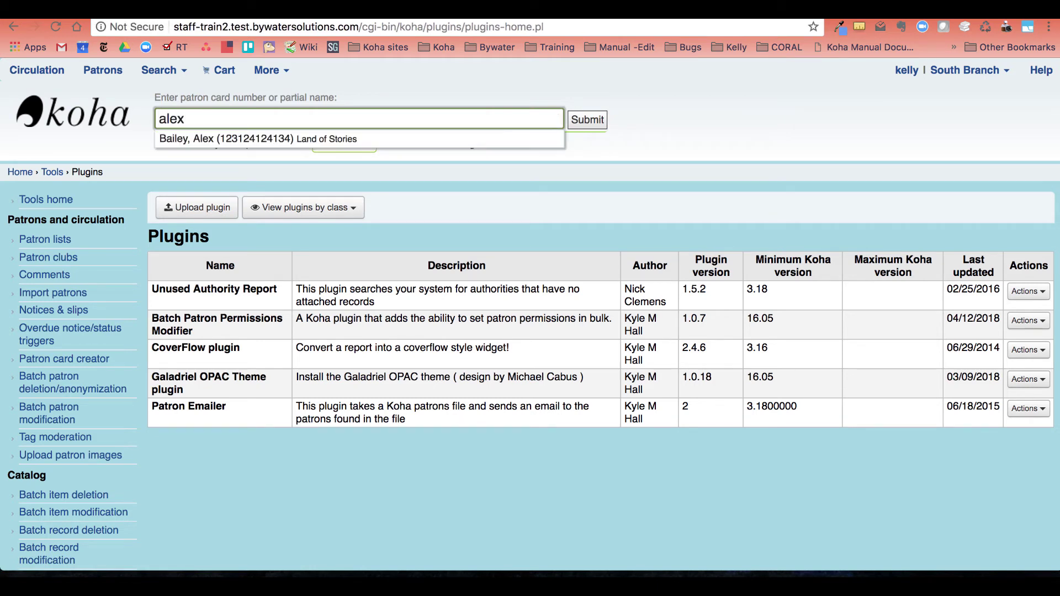
left_click(172, 141)
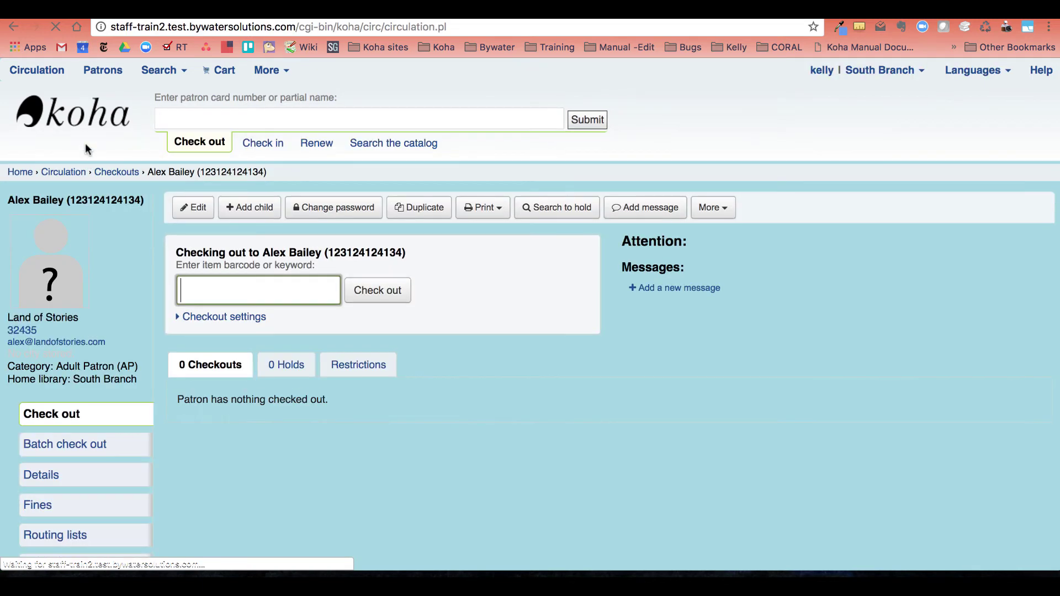
left_click(710, 208)
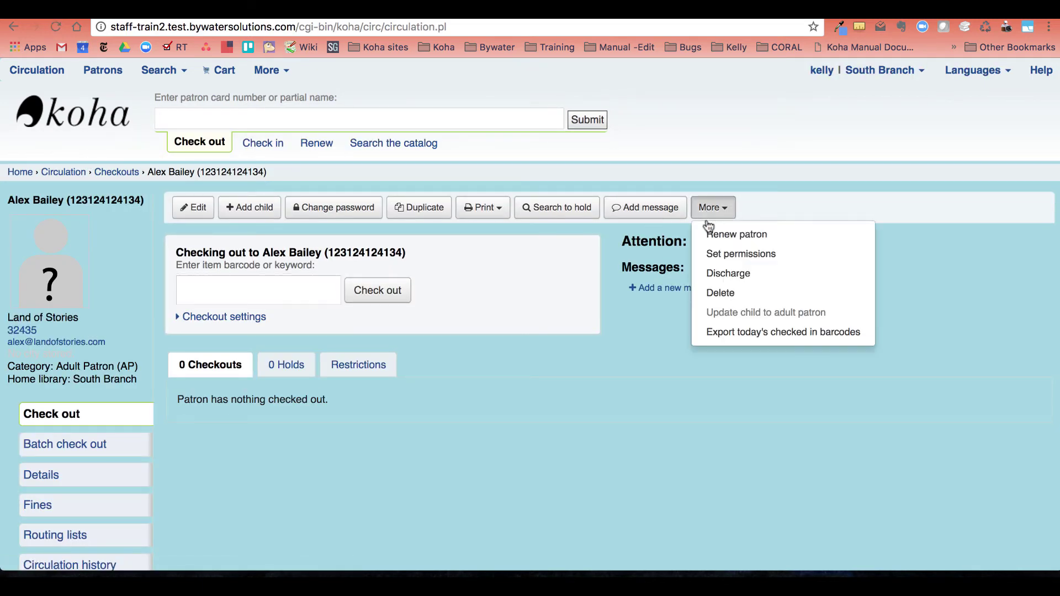
left_click(723, 252)
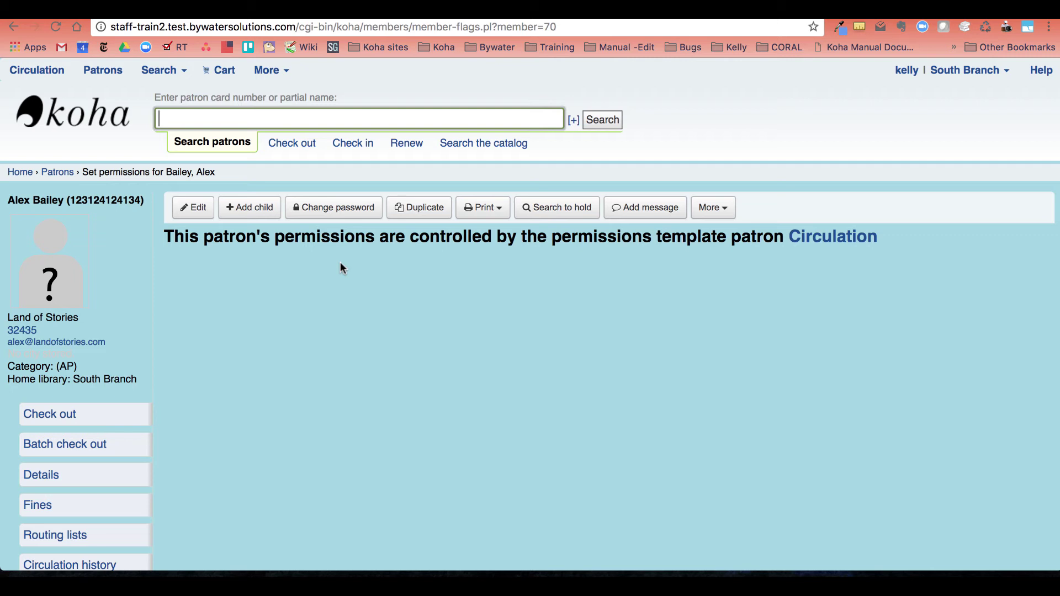
Open the Circulation template patron's record in a new browser tab.
right_click(816, 242)
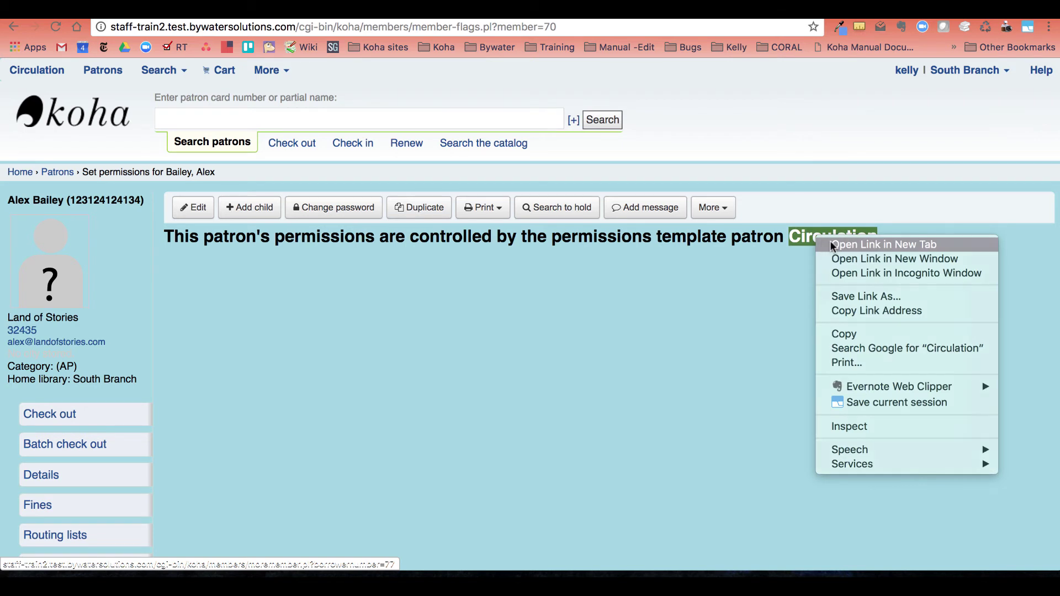
left_click(833, 248)
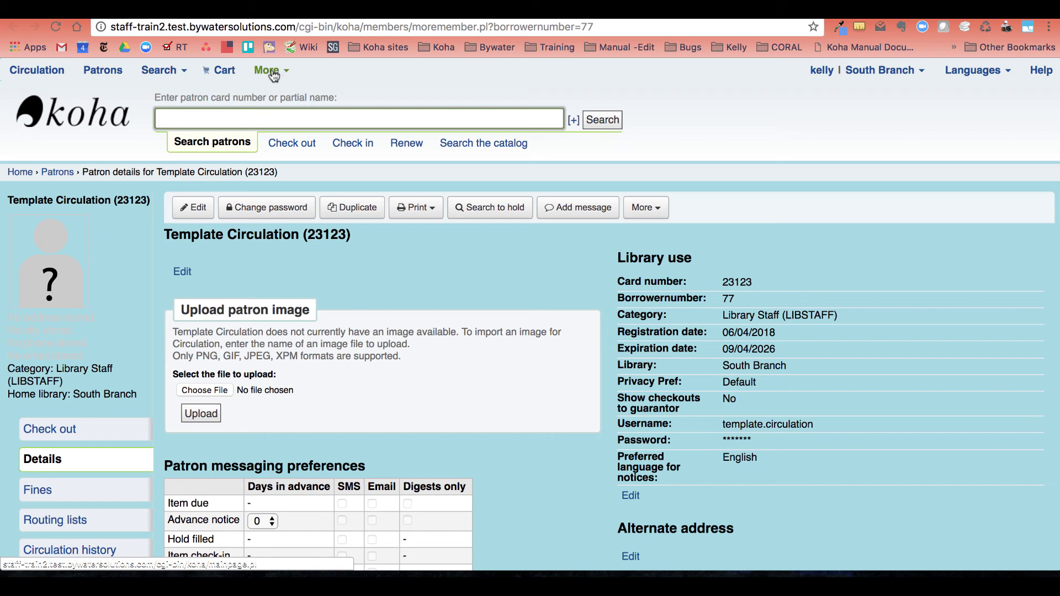
Open Tools > Patron lists > Circulation Staff and remove the ticked patron, confirming the removal.
left_click(270, 71)
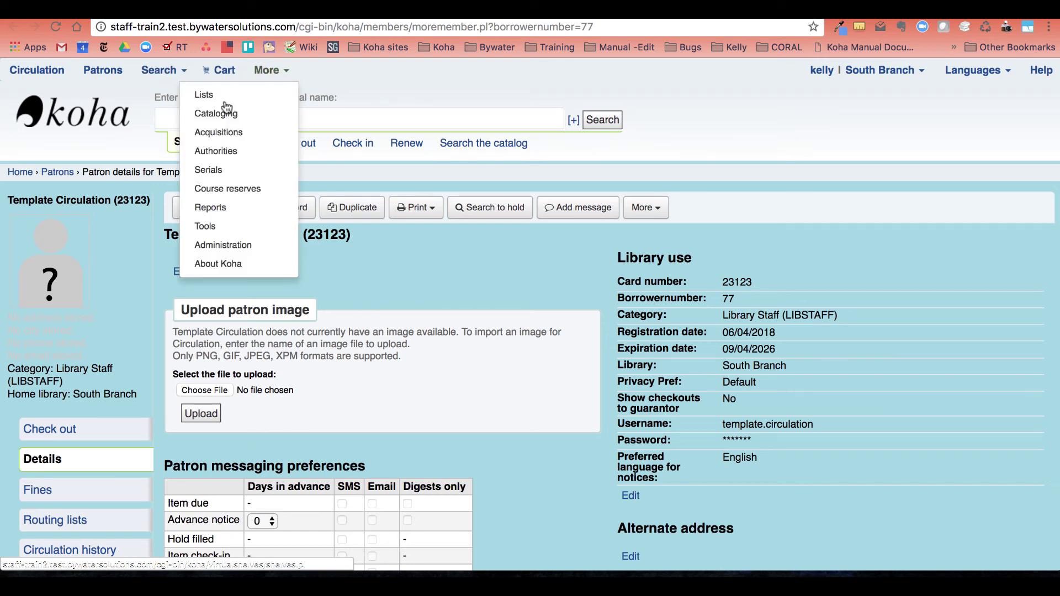
left_click(207, 94)
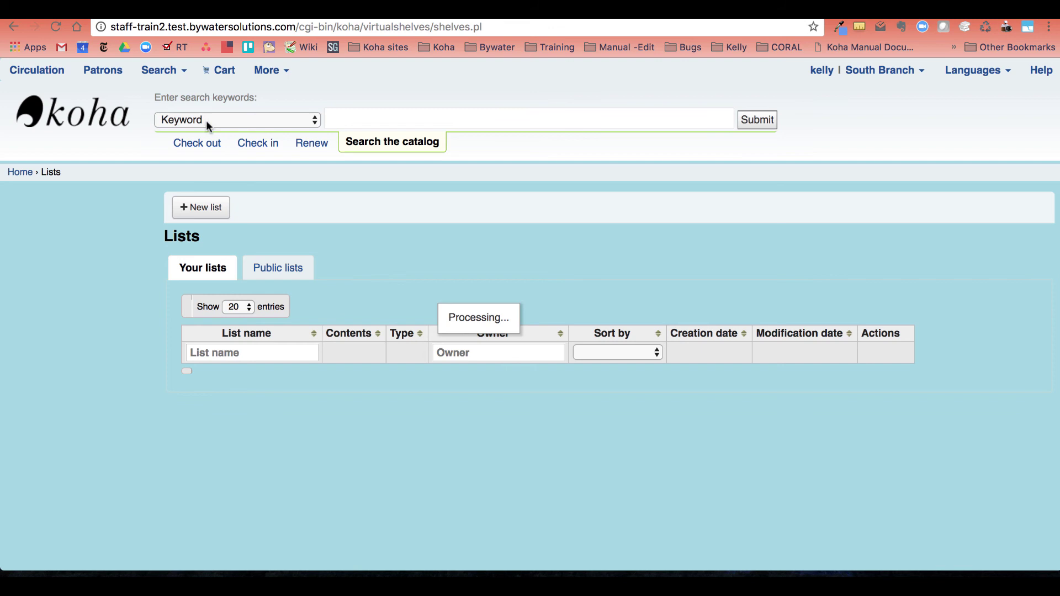
left_click(273, 71)
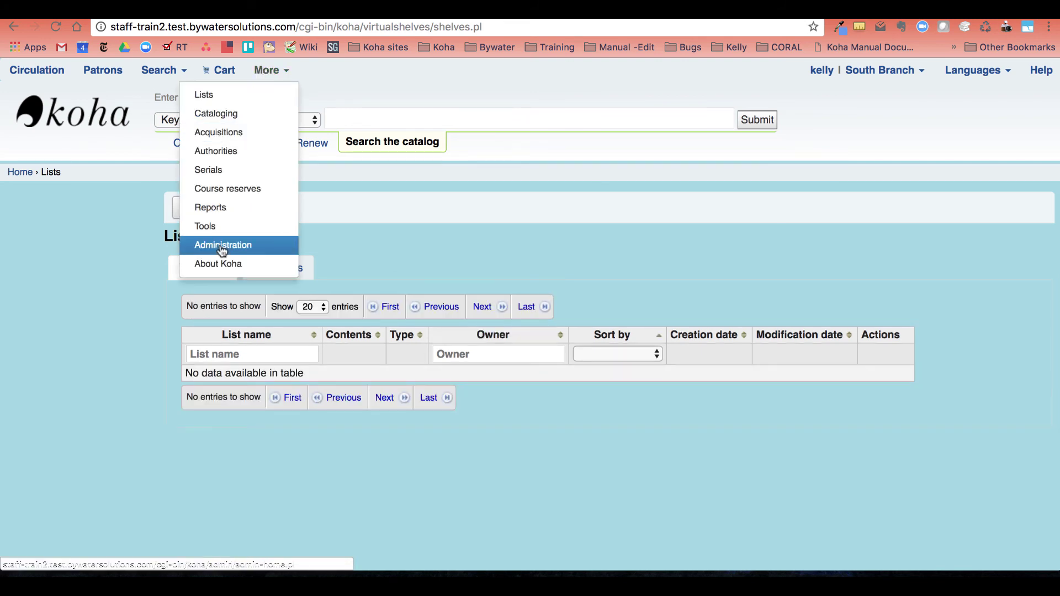
left_click(220, 223)
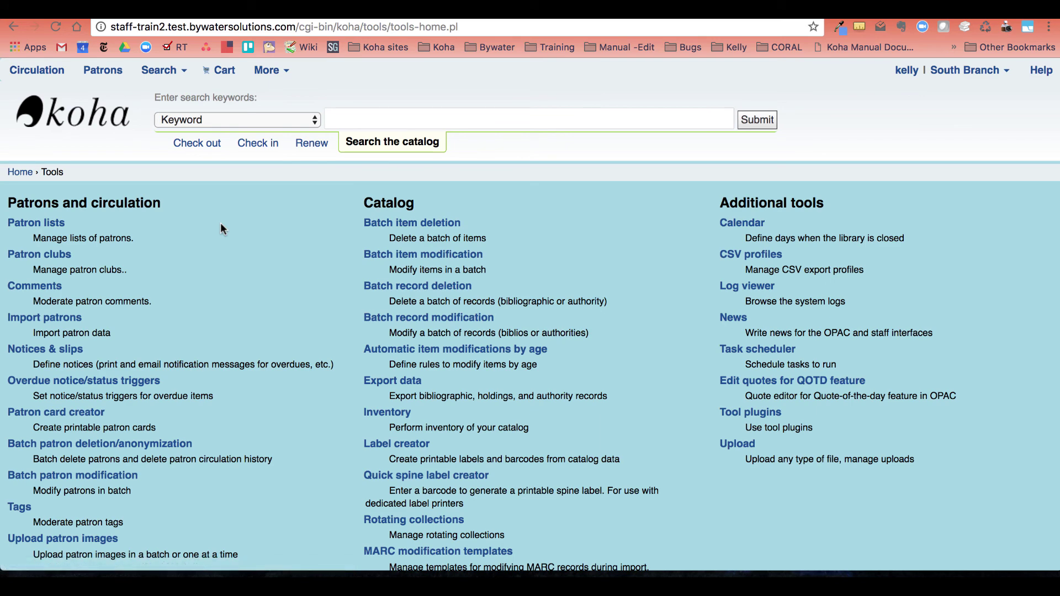
left_click(49, 226)
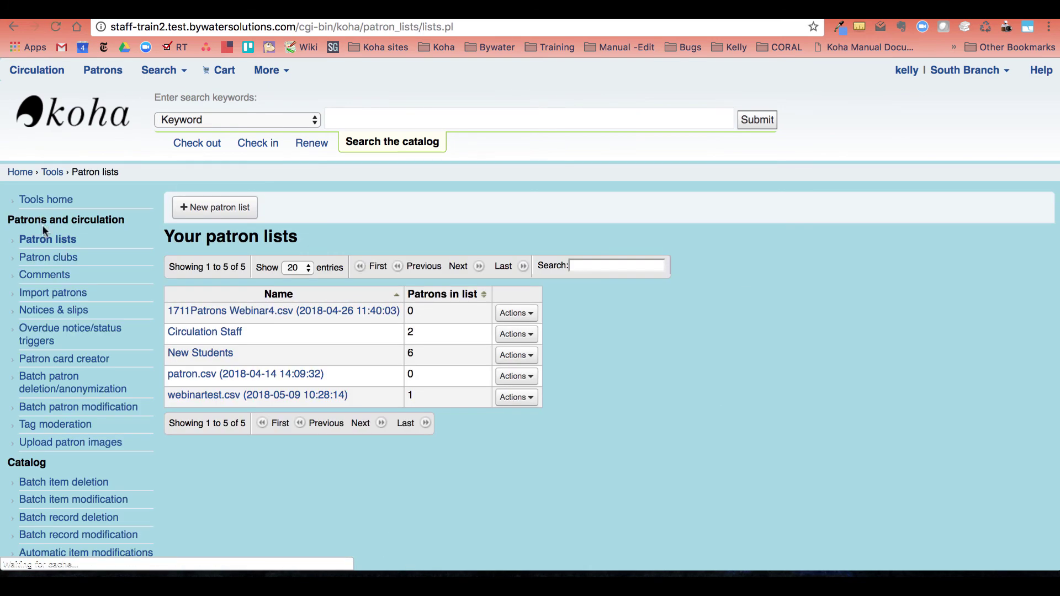
left_click(217, 334)
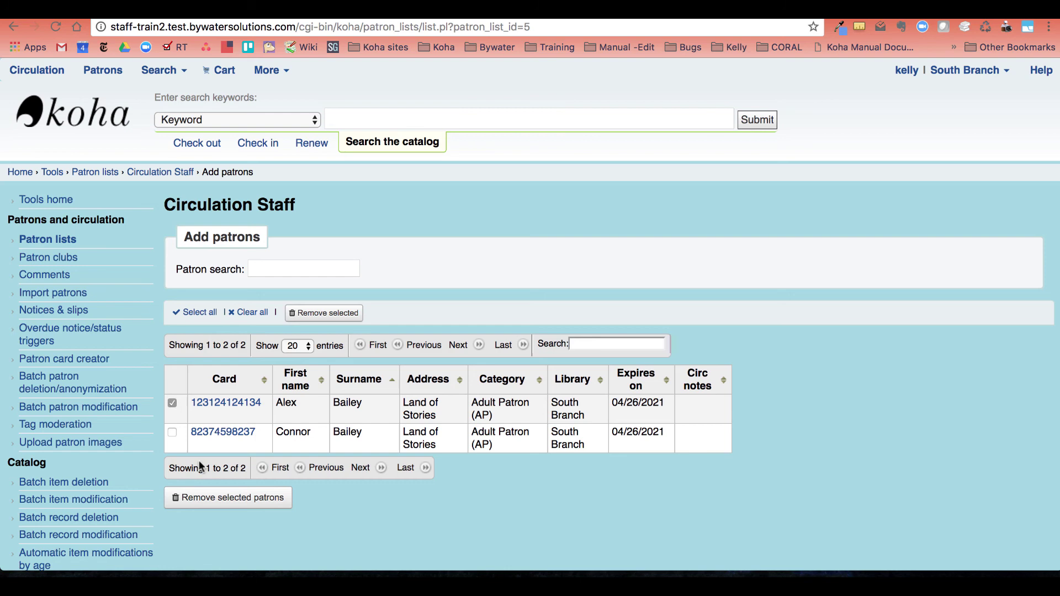
left_click(233, 499)
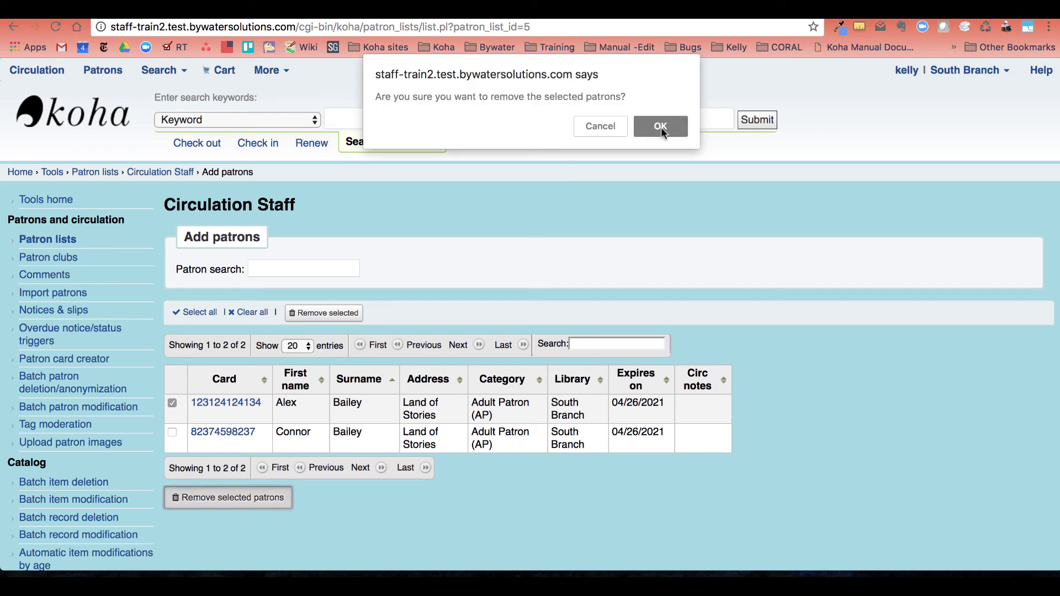
left_click(660, 126)
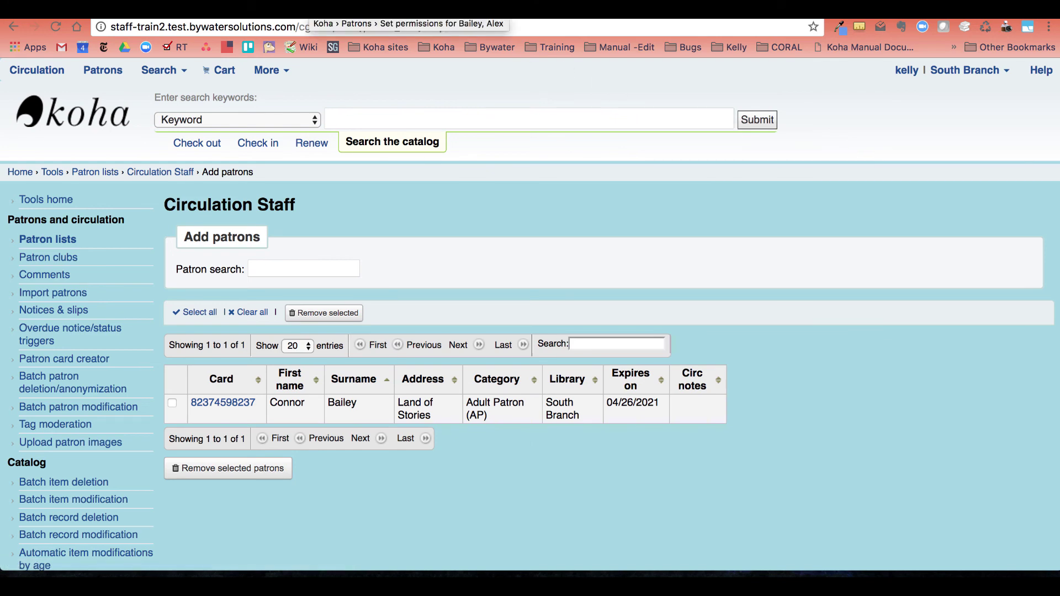
Search for the removed patron by name from the staff home page and review their permissions page.
left_click(331, 9)
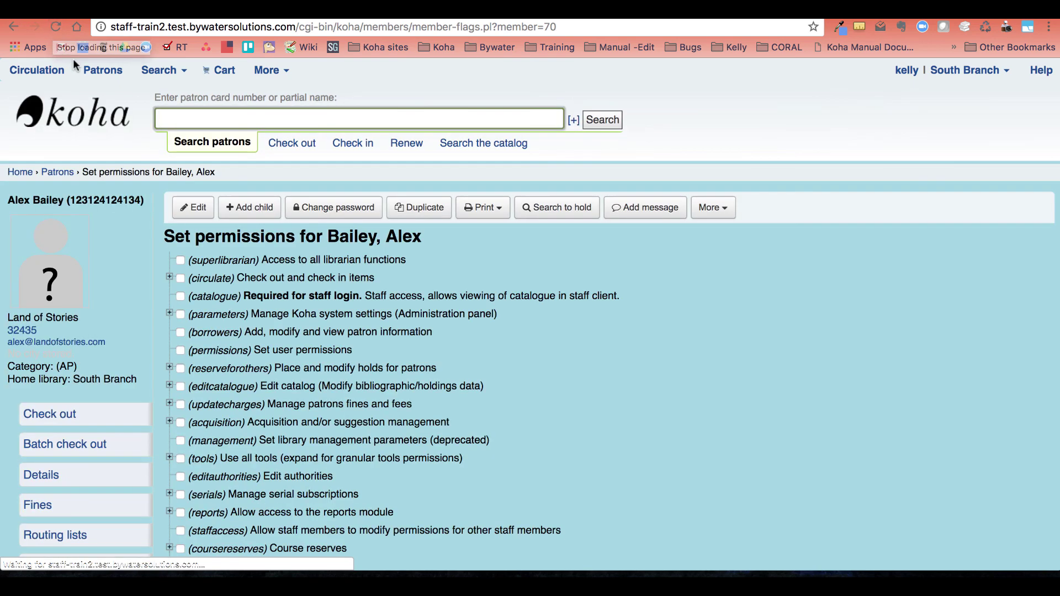
left_click(57, 102)
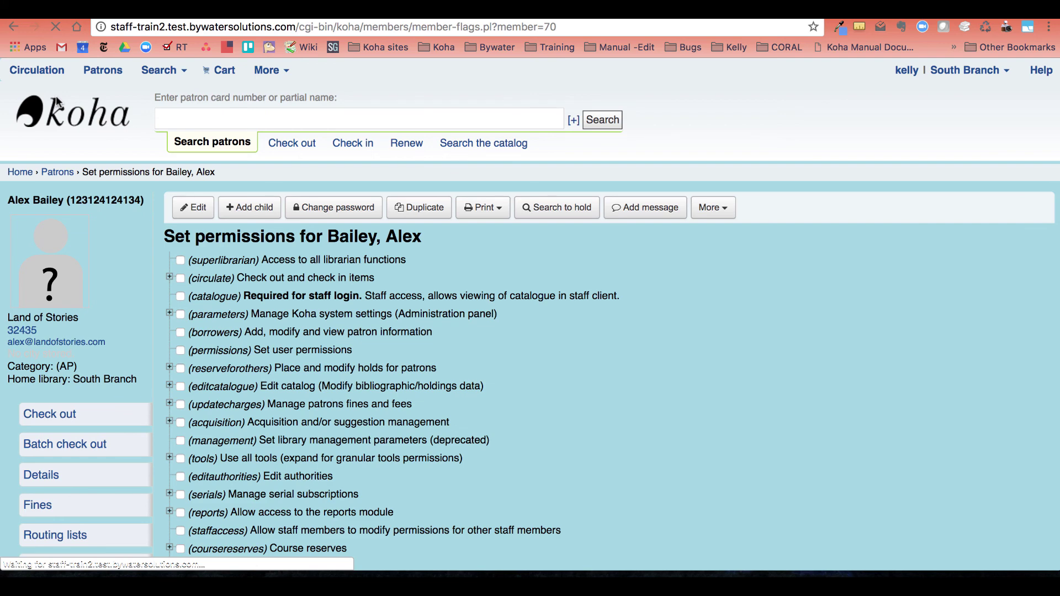
type("bailey, al")
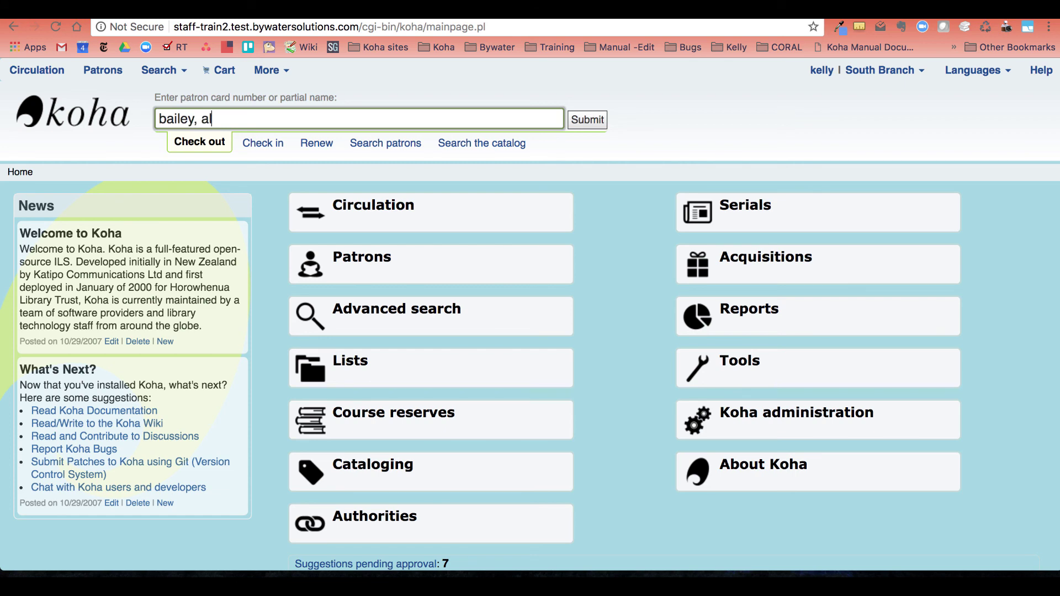
key("Return")
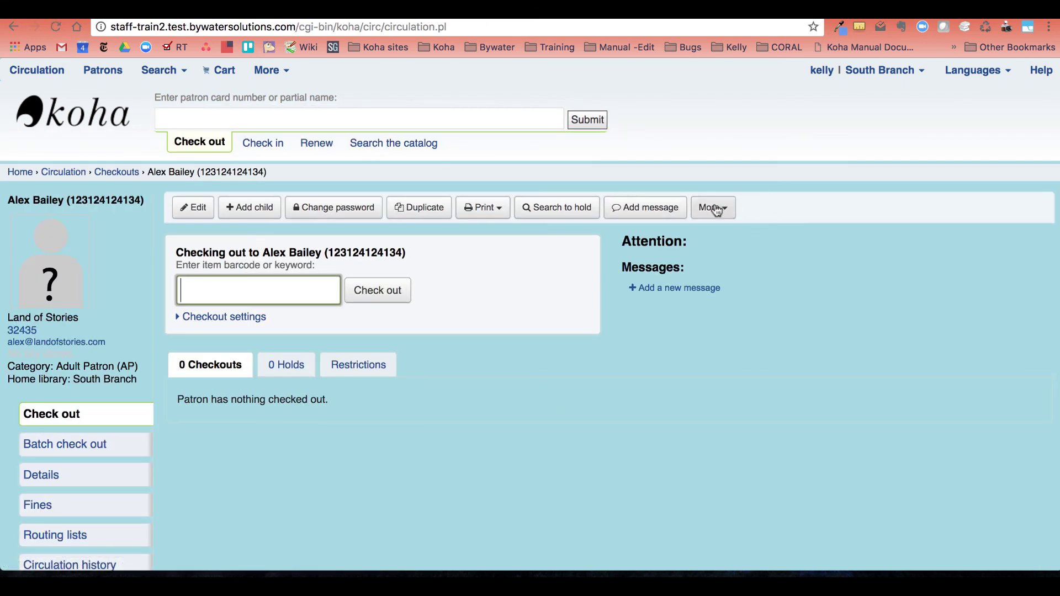
left_click(713, 207)
left_click(718, 259)
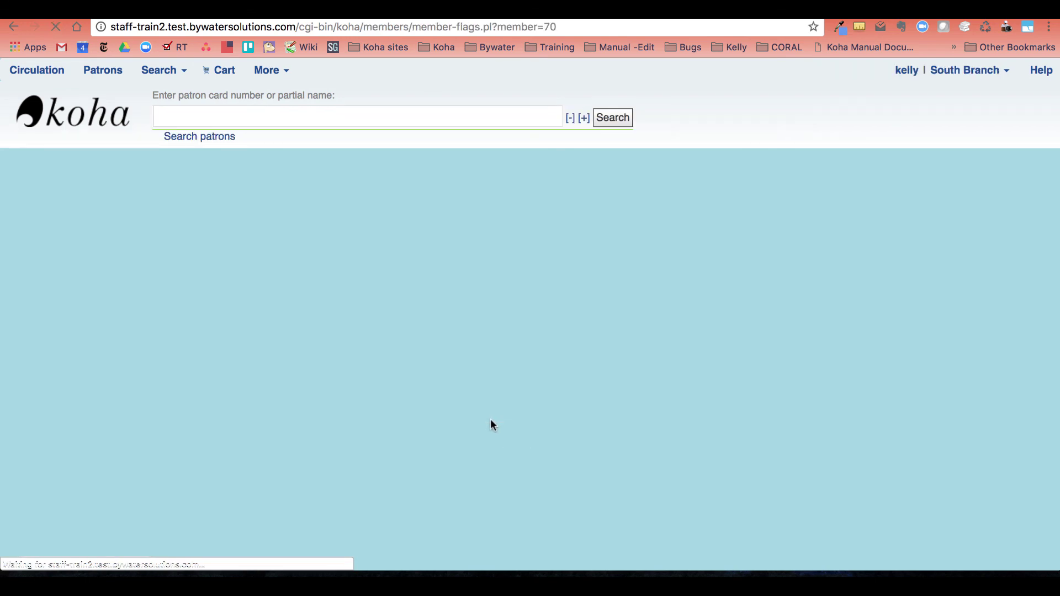
scroll(490, 418, "down", 3)
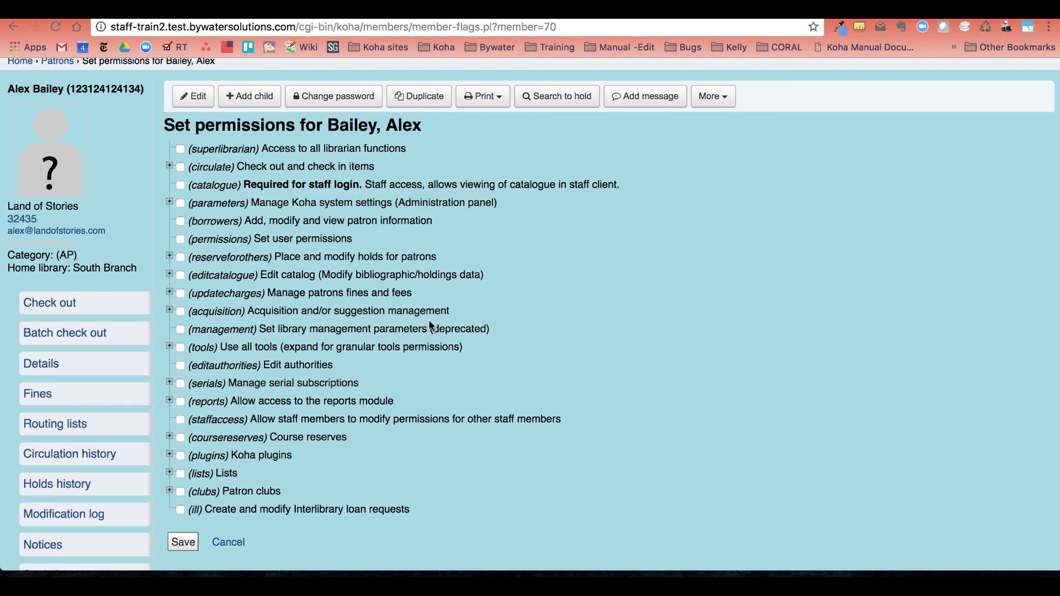
key("super+r")
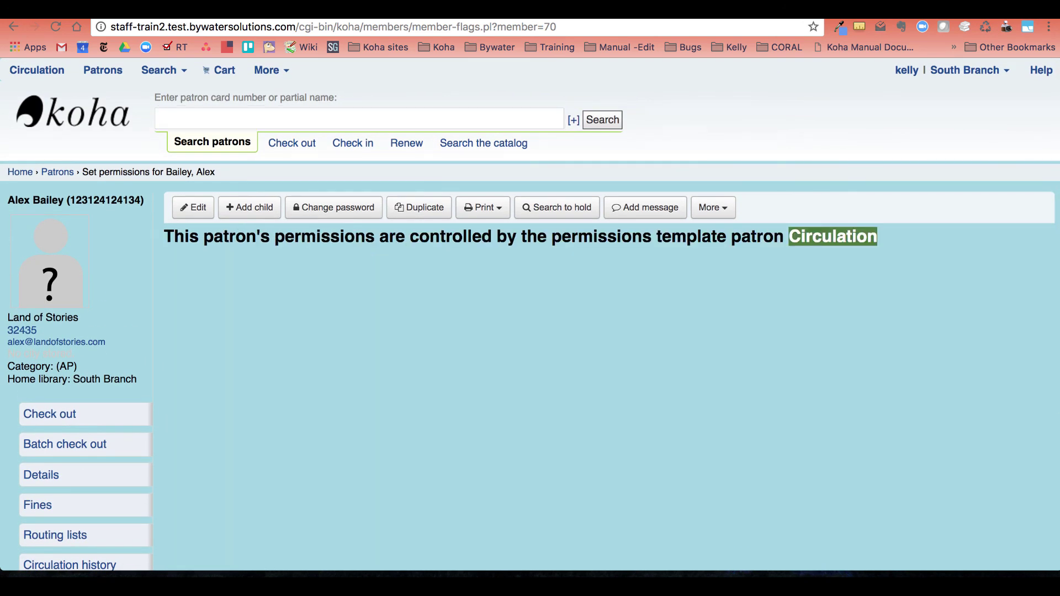
Open the remaining Circulation Staff member's permissions from the list, then return to the staff home page.
left_click(832, 236)
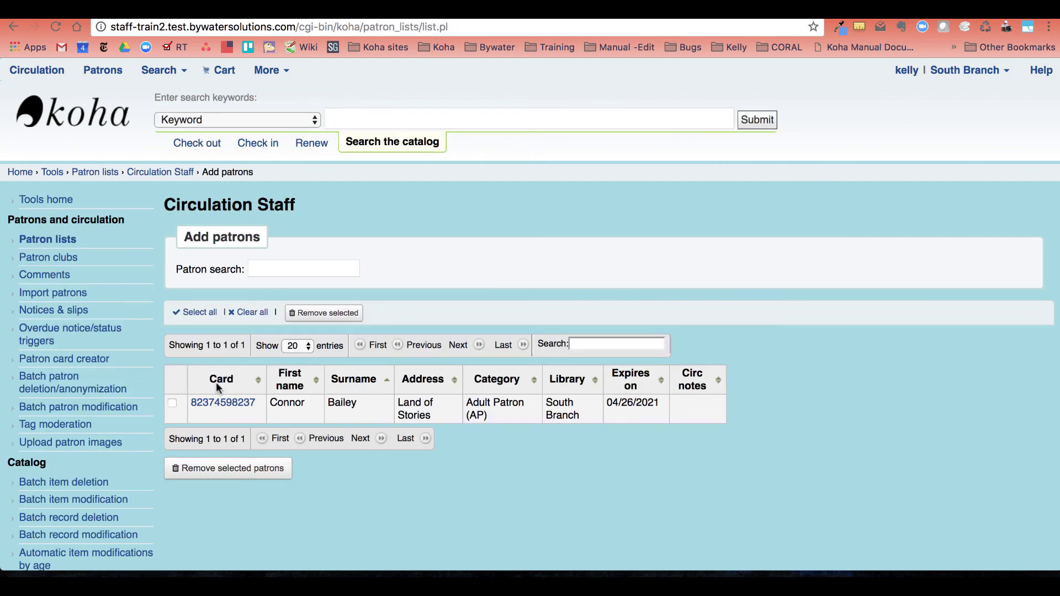
left_click(221, 404)
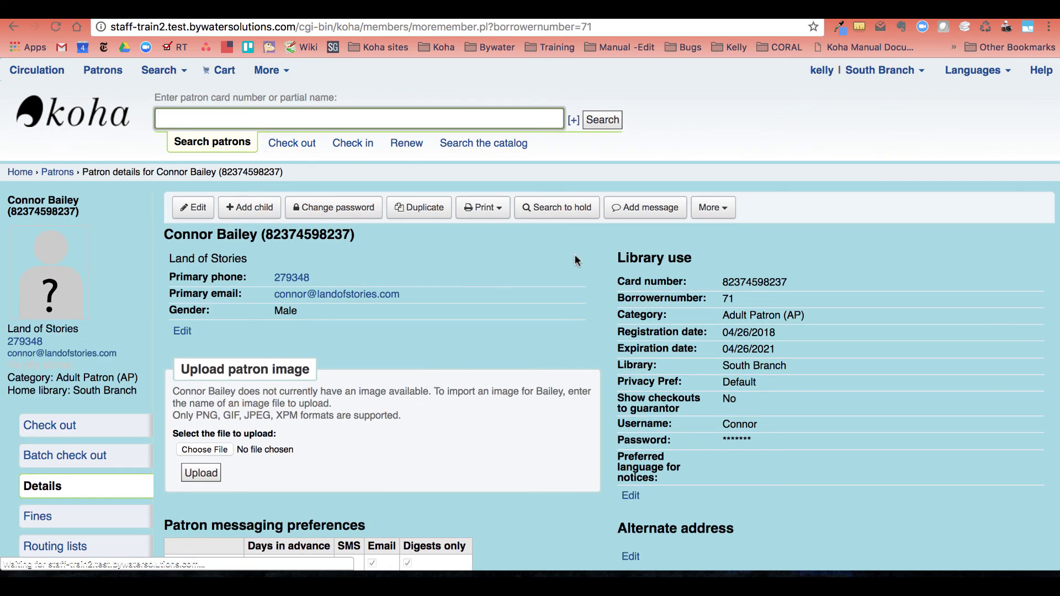
left_click(713, 207)
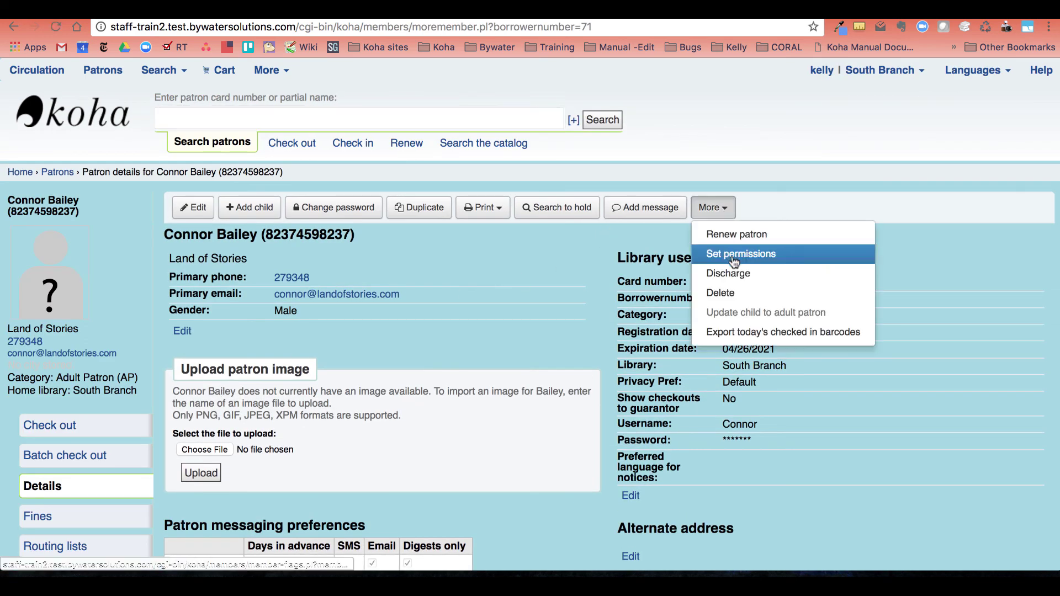
left_click(734, 251)
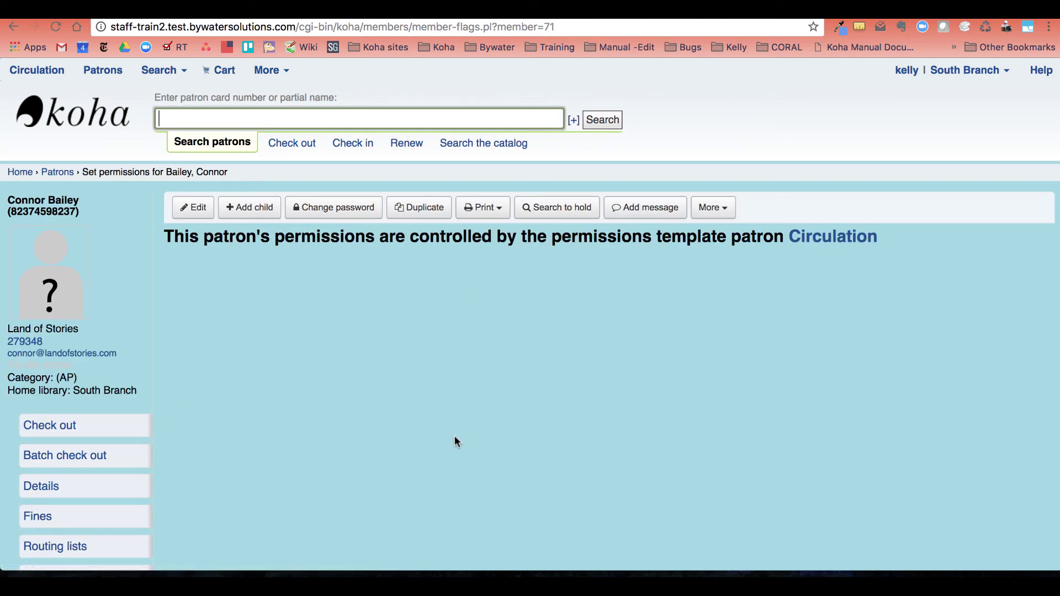
left_click(86, 117)
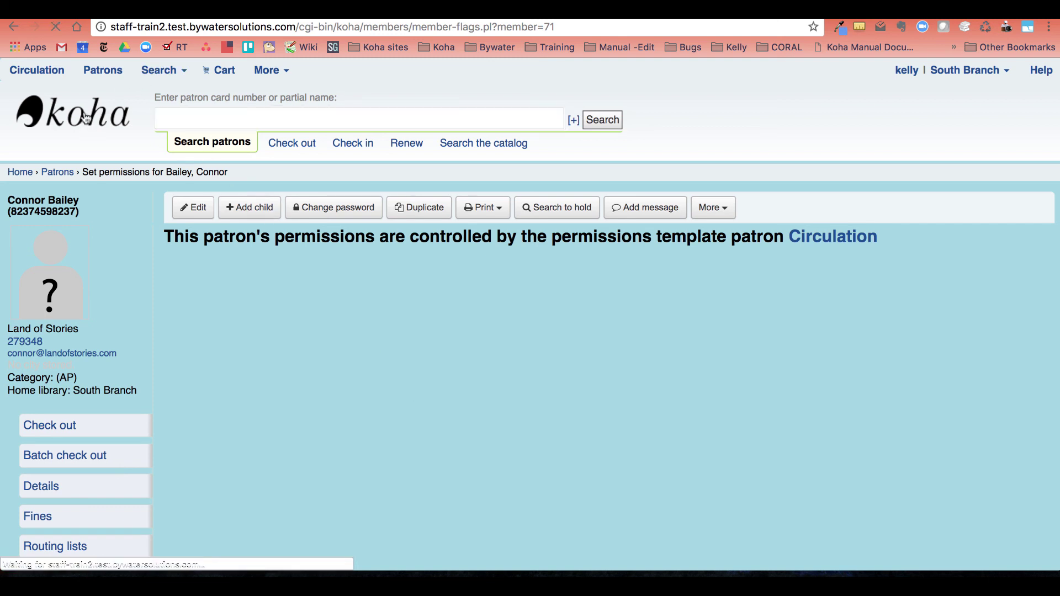